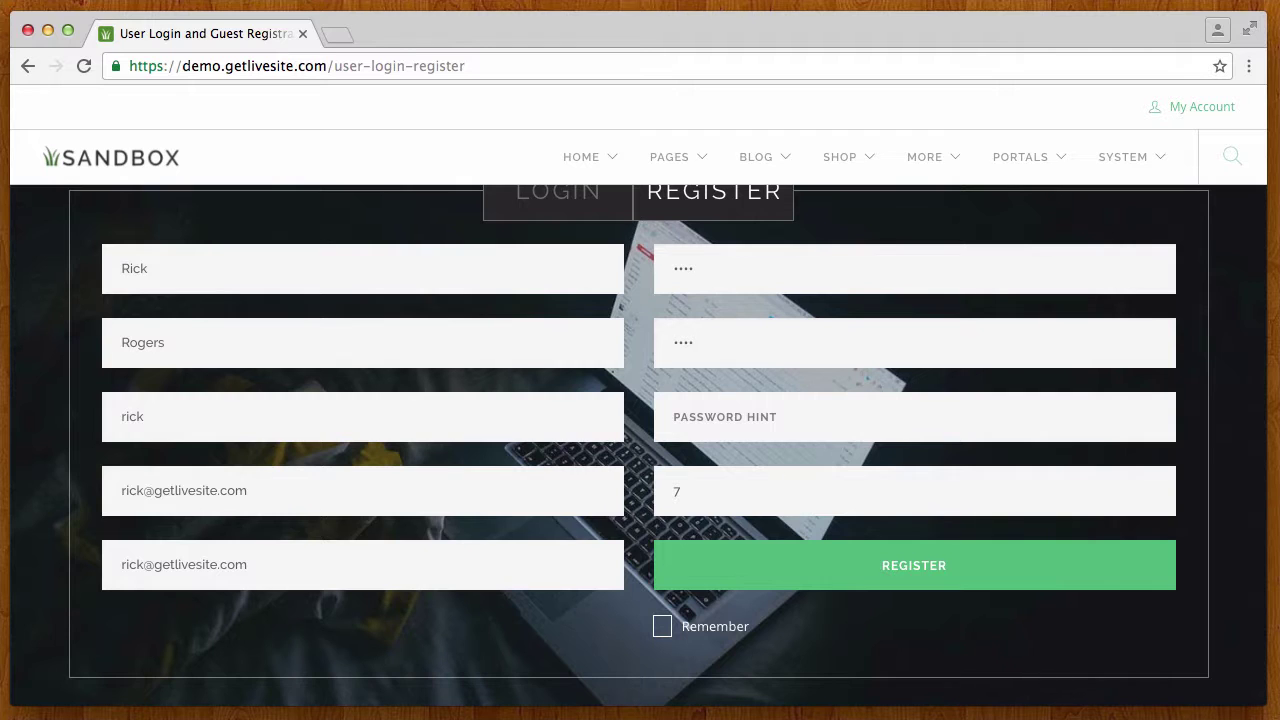
# Step: Submit the completed registration form to create and log in the new user account
pyautogui.click(906, 573)
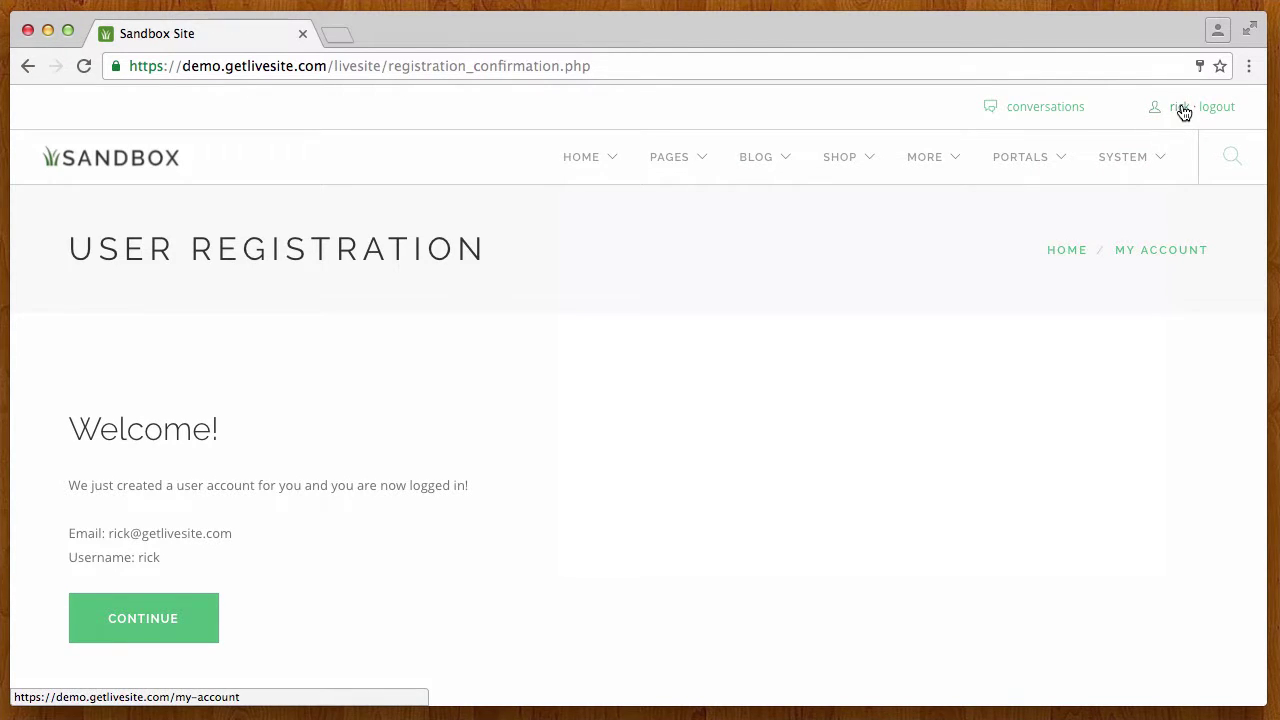
# Step: Review the new user's My Account overview and Account Profile details, then return to the overview
pyautogui.click(1183, 111)
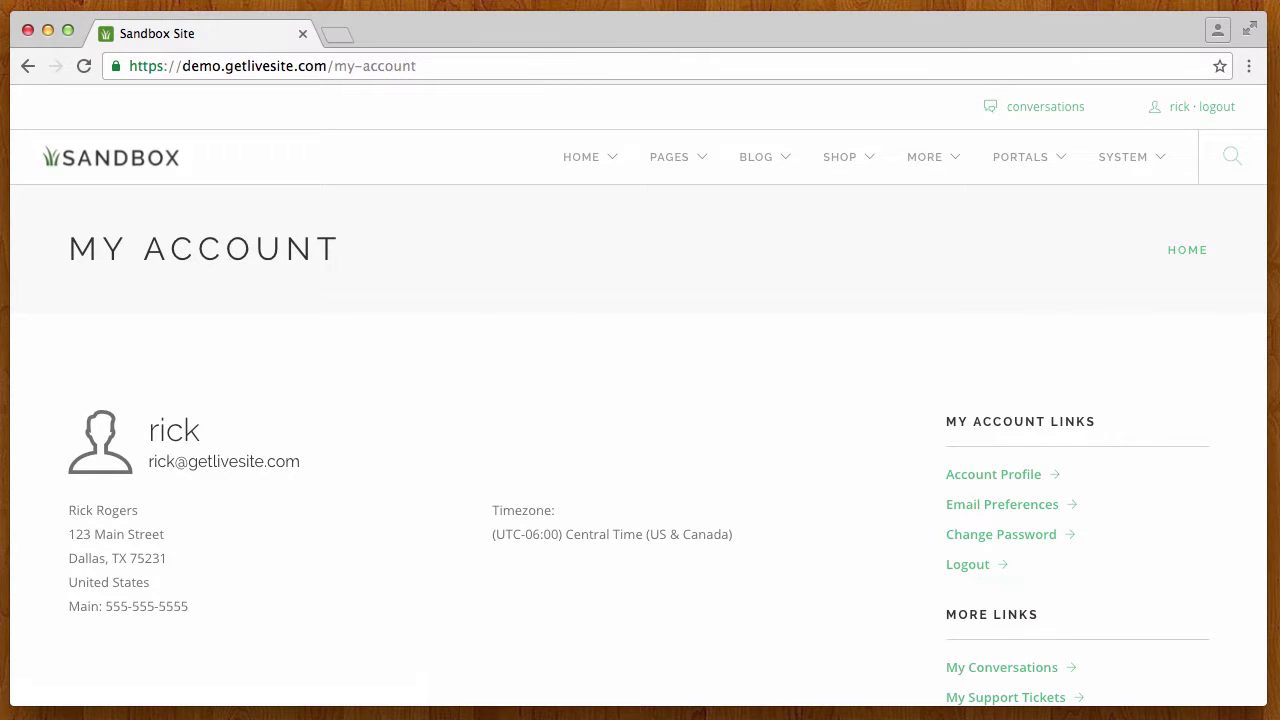
pyautogui.click(997, 475)
pyautogui.scroll(-3, 735, 440)
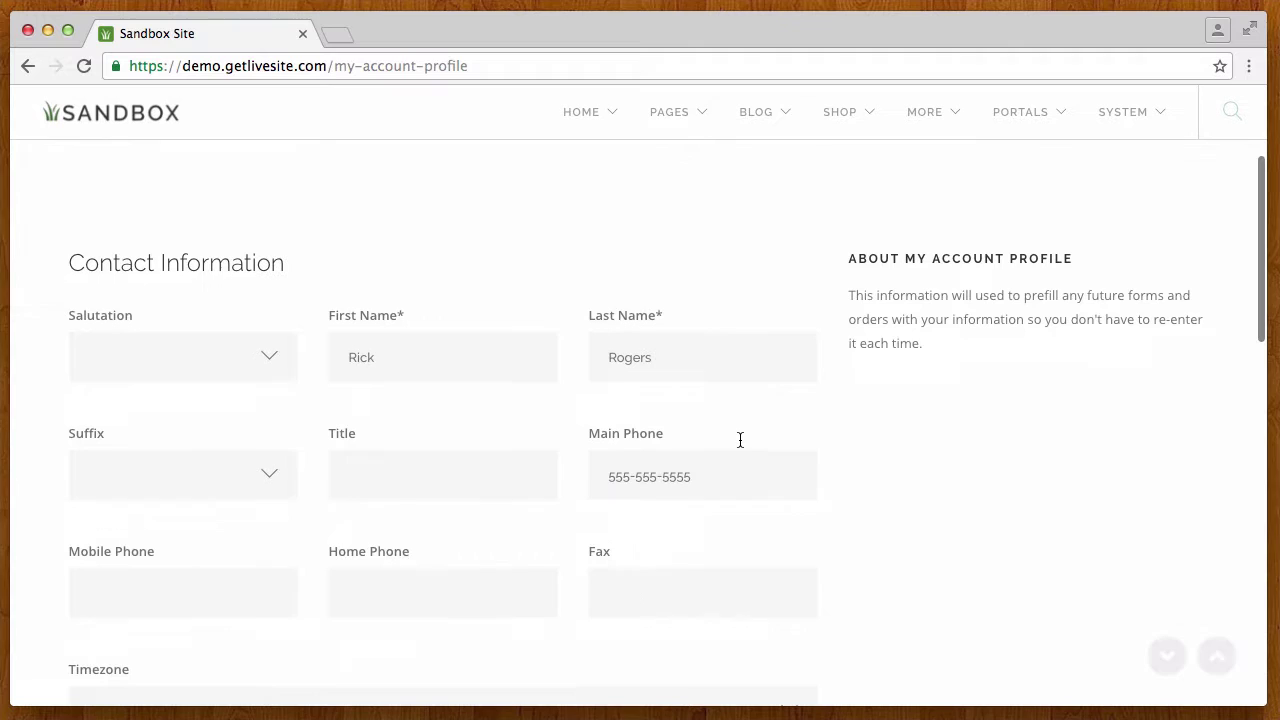
pyautogui.click(27, 65)
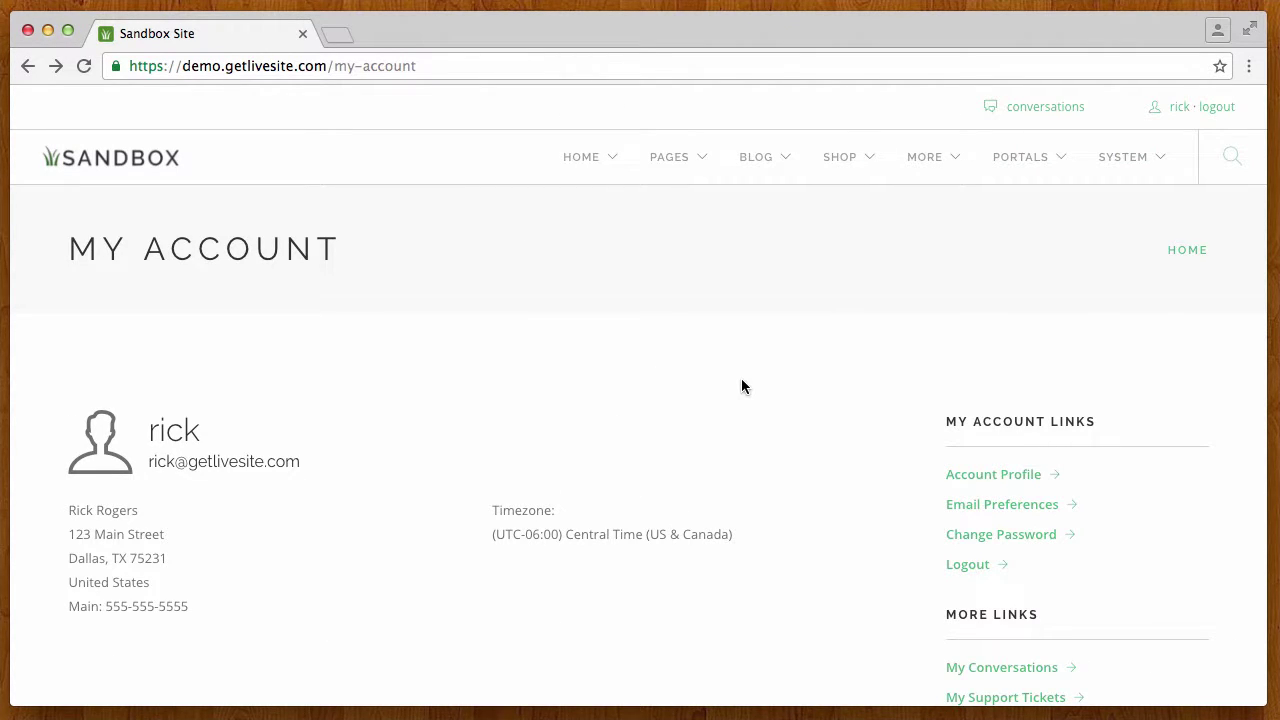
pyautogui.scroll(-2, 801, 440)
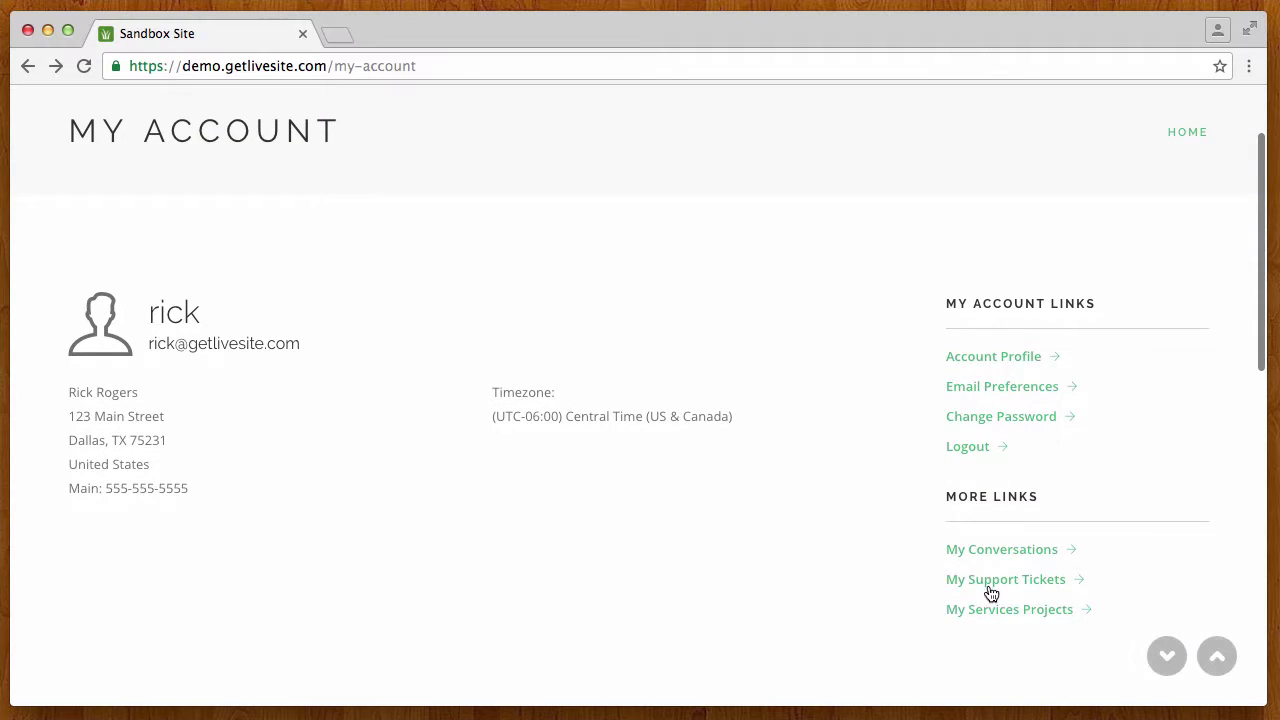
pyautogui.click(1032, 582)
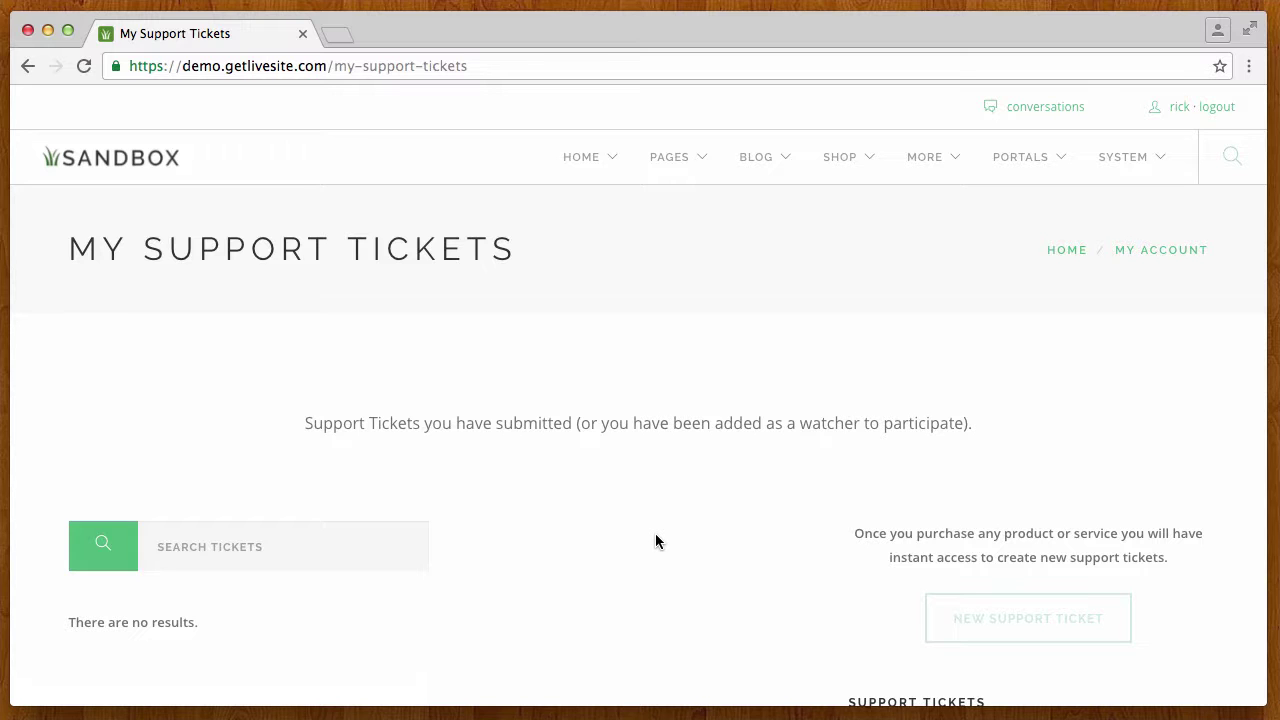
pyautogui.scroll(-4, 656, 541)
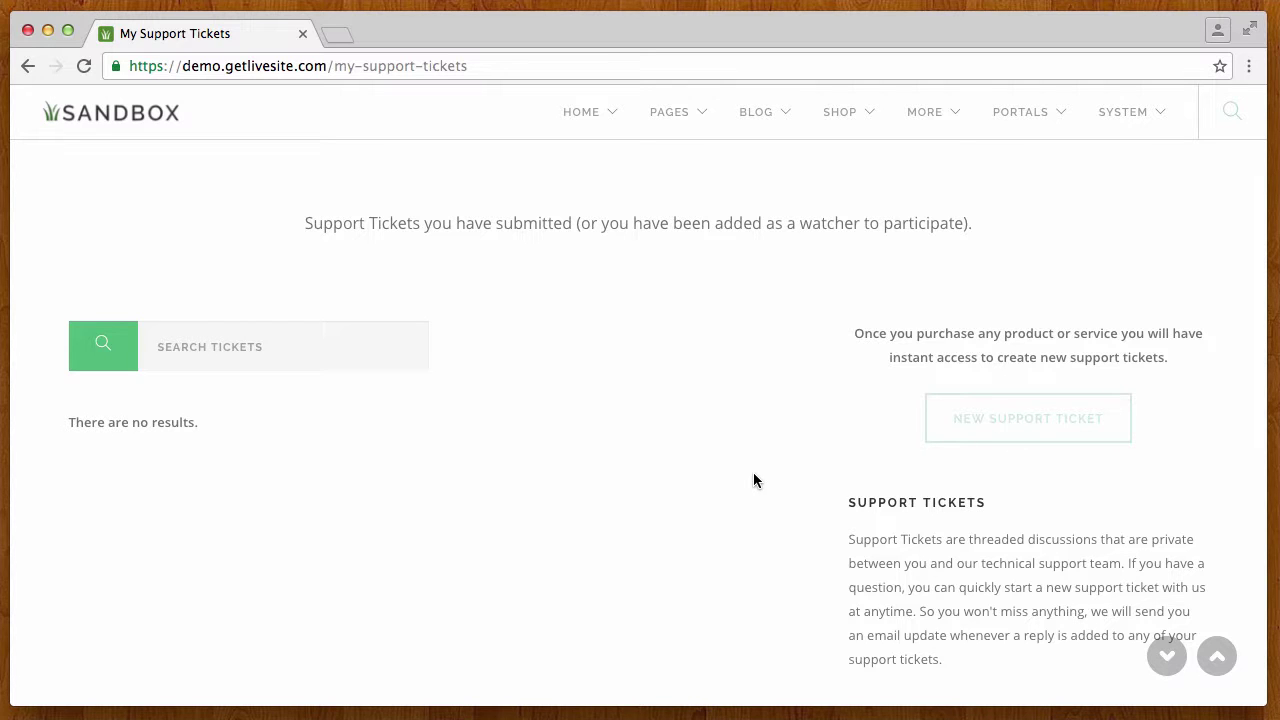
pyautogui.scroll(4, 754, 474)
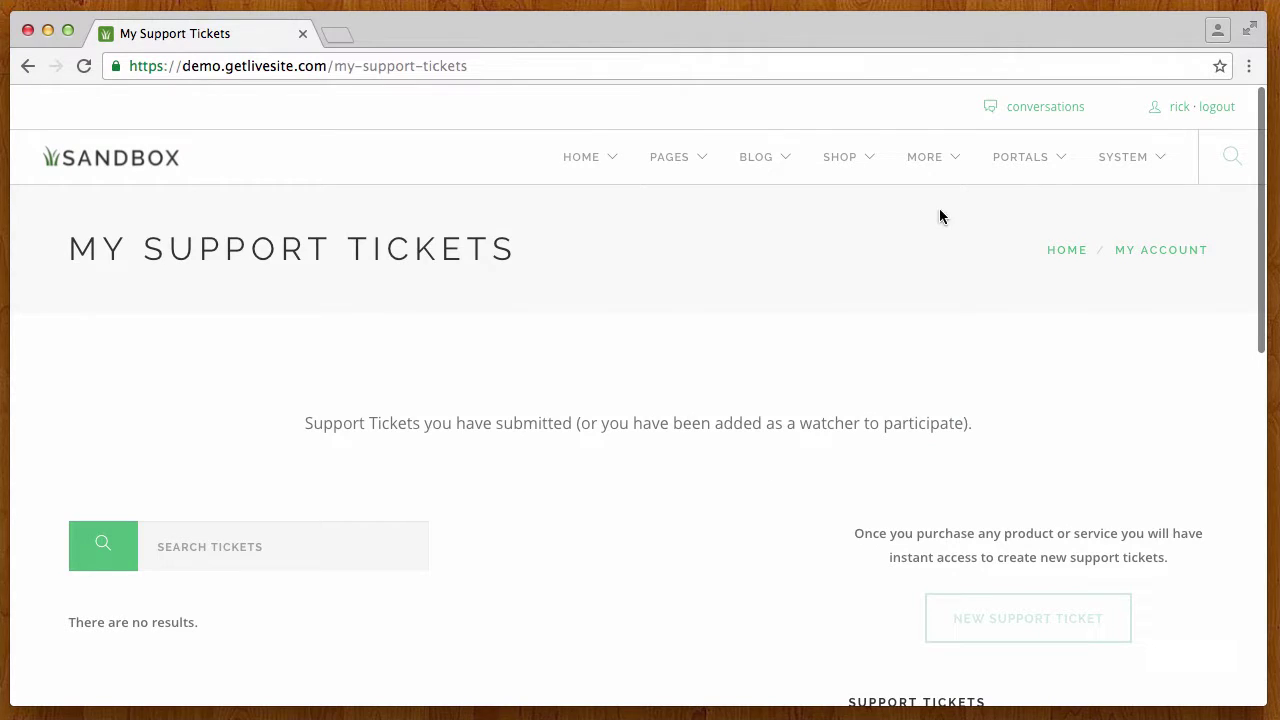
# Step: Add the Monthly Service Plan (SP1, $79.95) to the cart from Order Service Plans
pyautogui.moveTo(1045, 160)
pyautogui.click(921, 283)
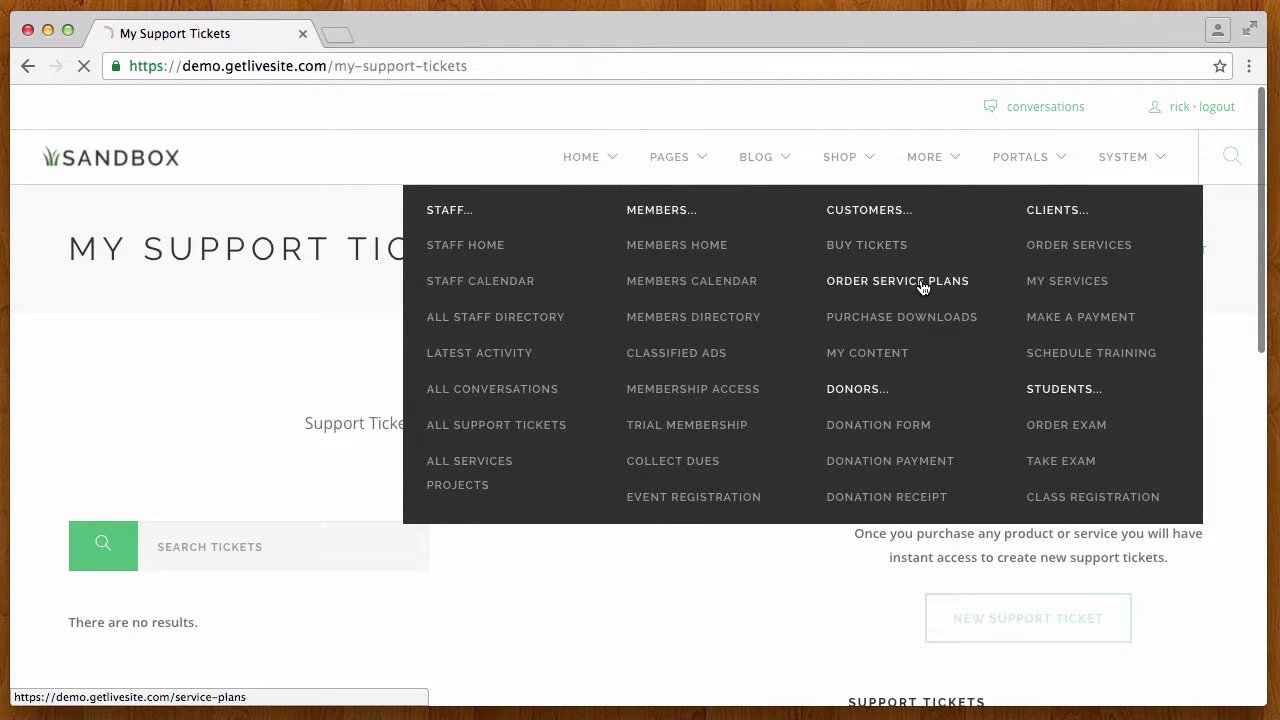
pyautogui.scroll(-5, 770, 395)
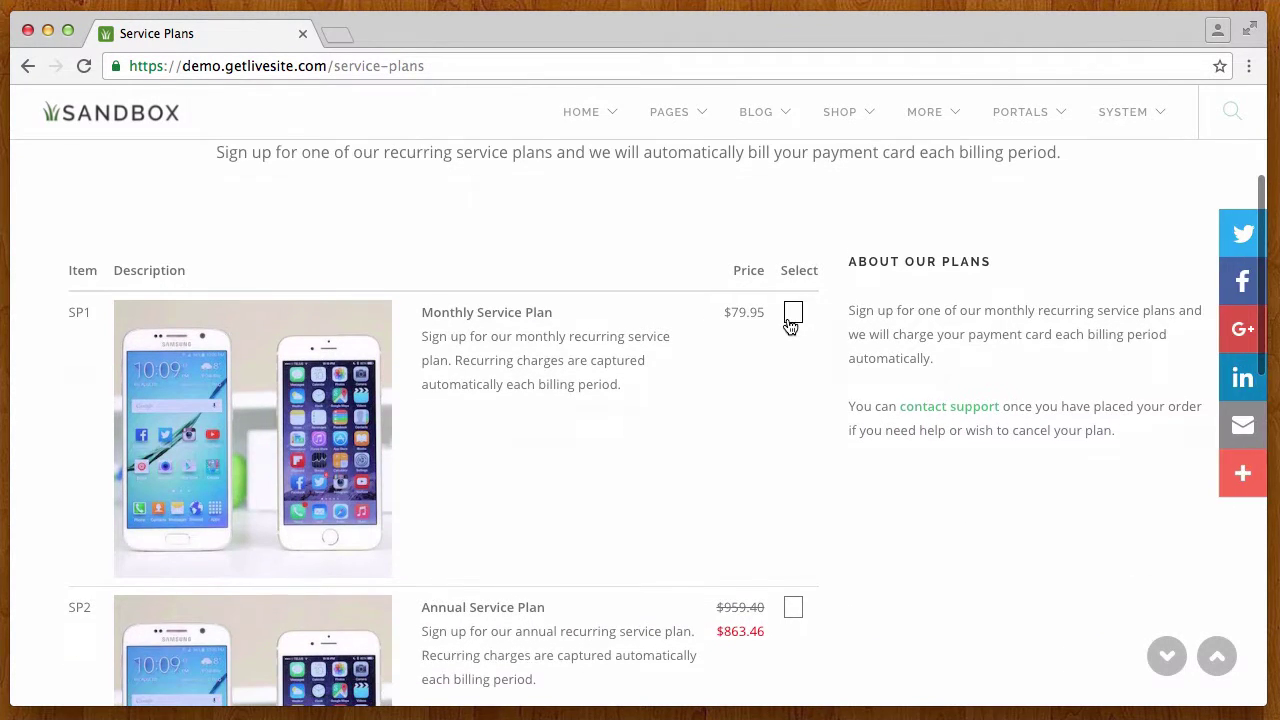
pyautogui.click(793, 314)
pyautogui.scroll(-5, 877, 520)
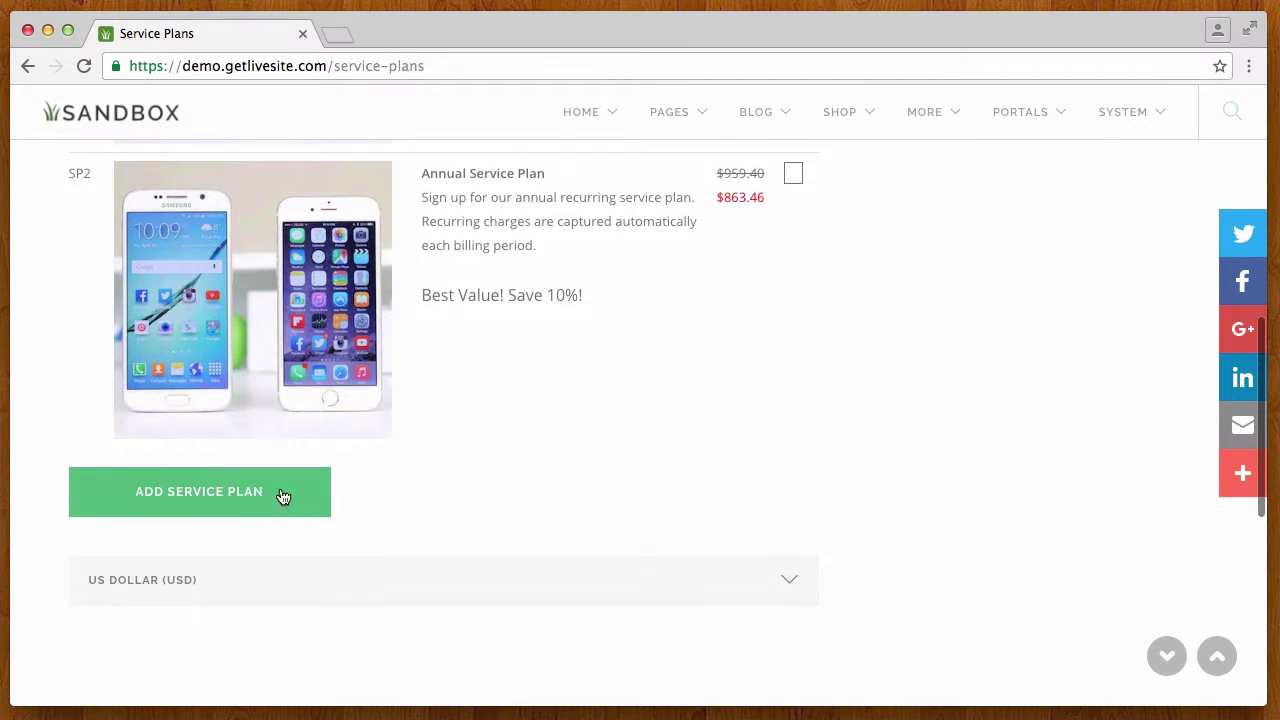
pyautogui.click(245, 497)
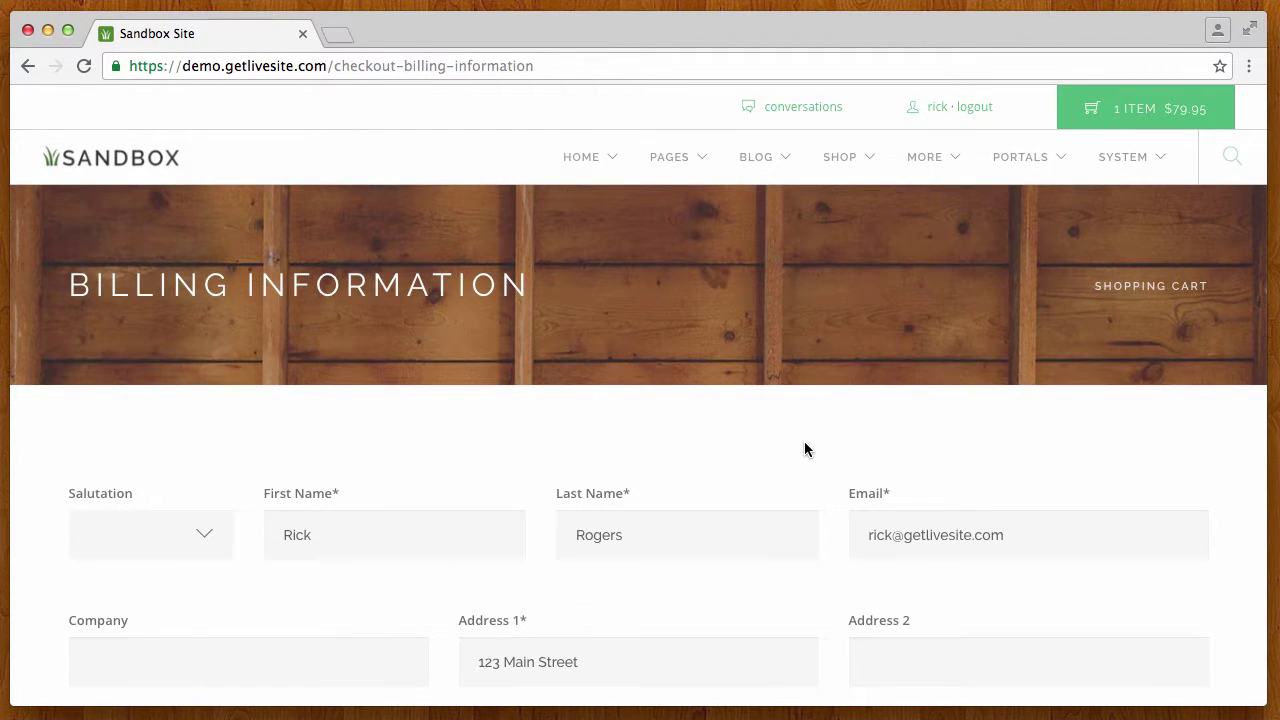
pyautogui.scroll(-2, 804, 441)
pyautogui.scroll(-5, 805, 442)
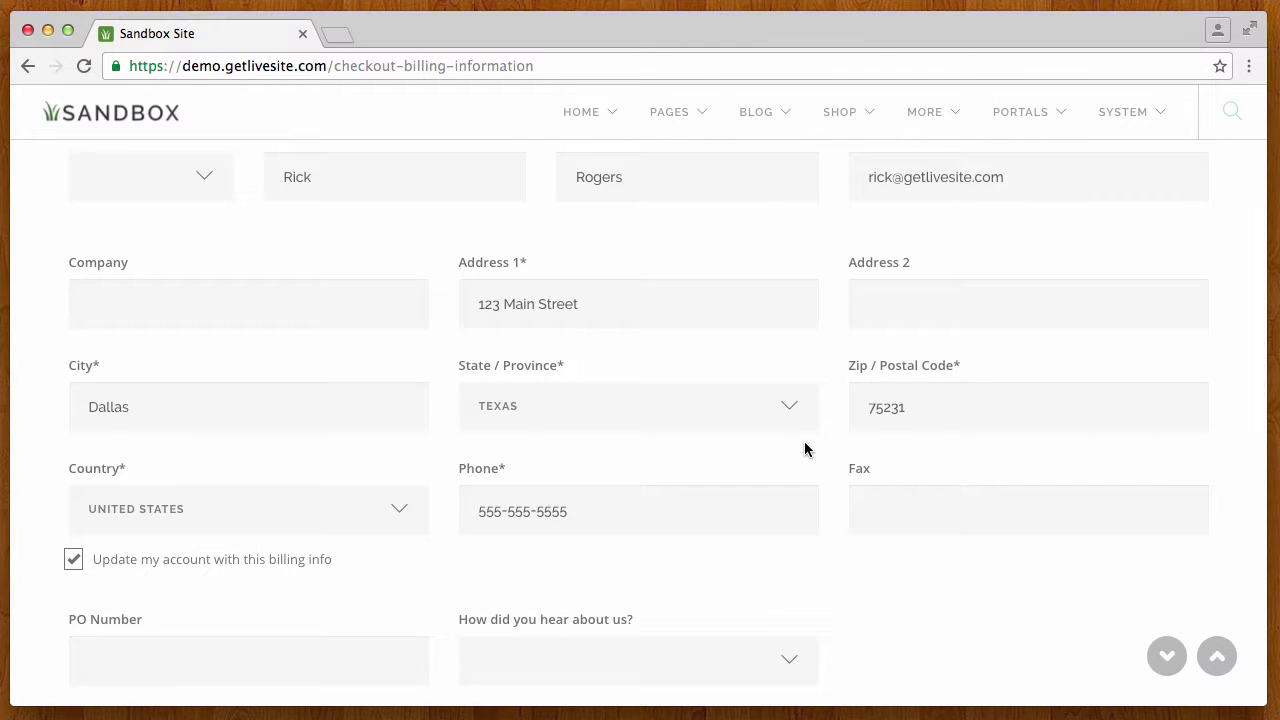
pyautogui.scroll(-1, 766, 548)
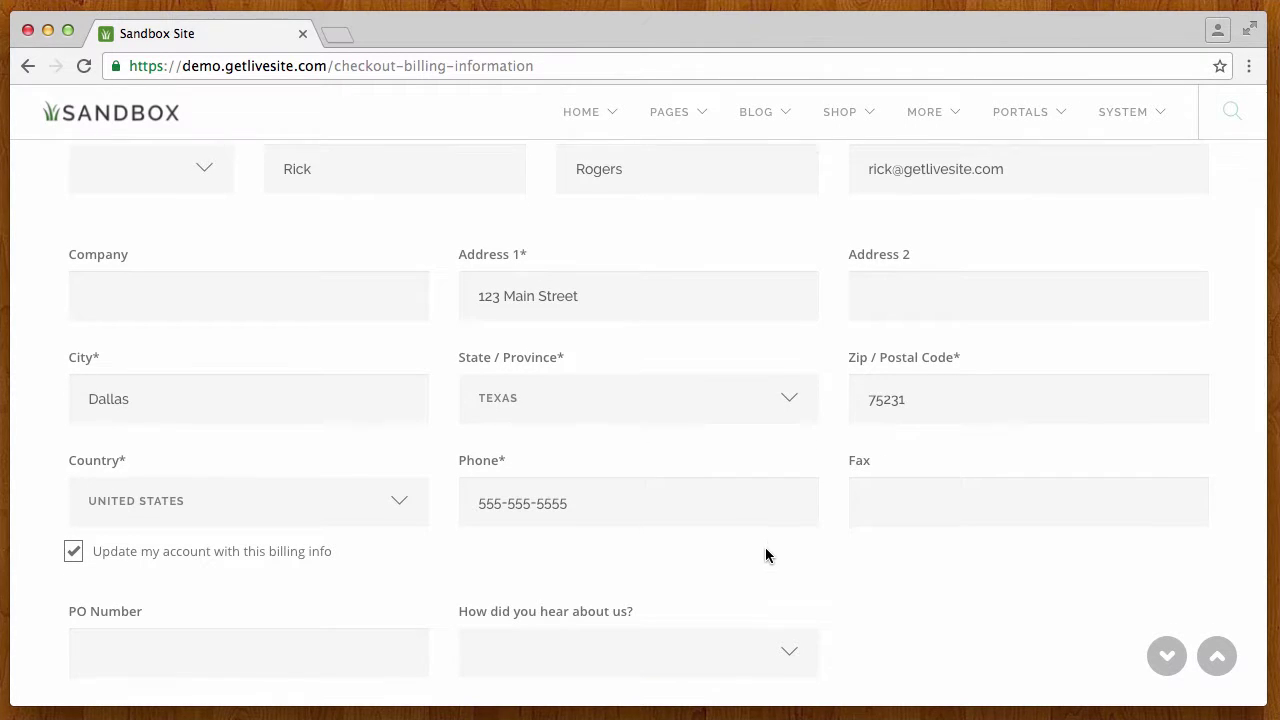
pyautogui.scroll(-8, 760, 550)
# Step: Continue checkout past billing to the Preview & Payment page and reach the Payment section
pyautogui.click(234, 381)
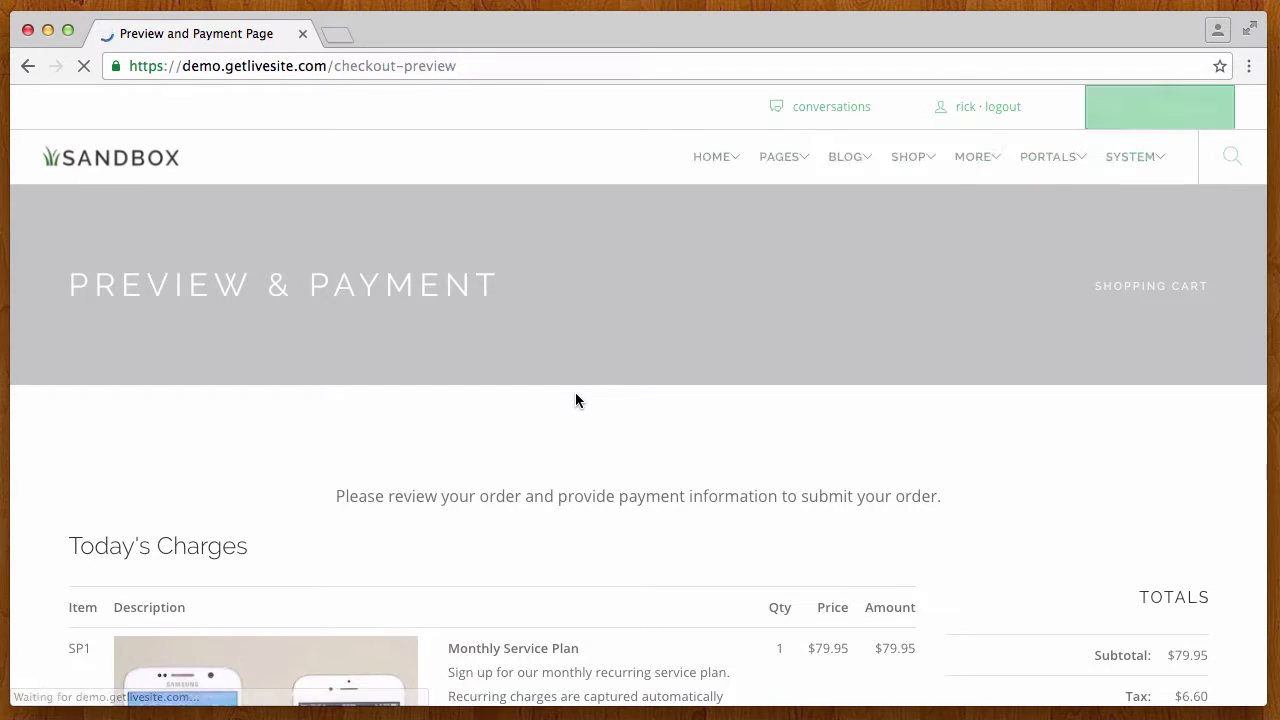
pyautogui.scroll(-3, 576, 400)
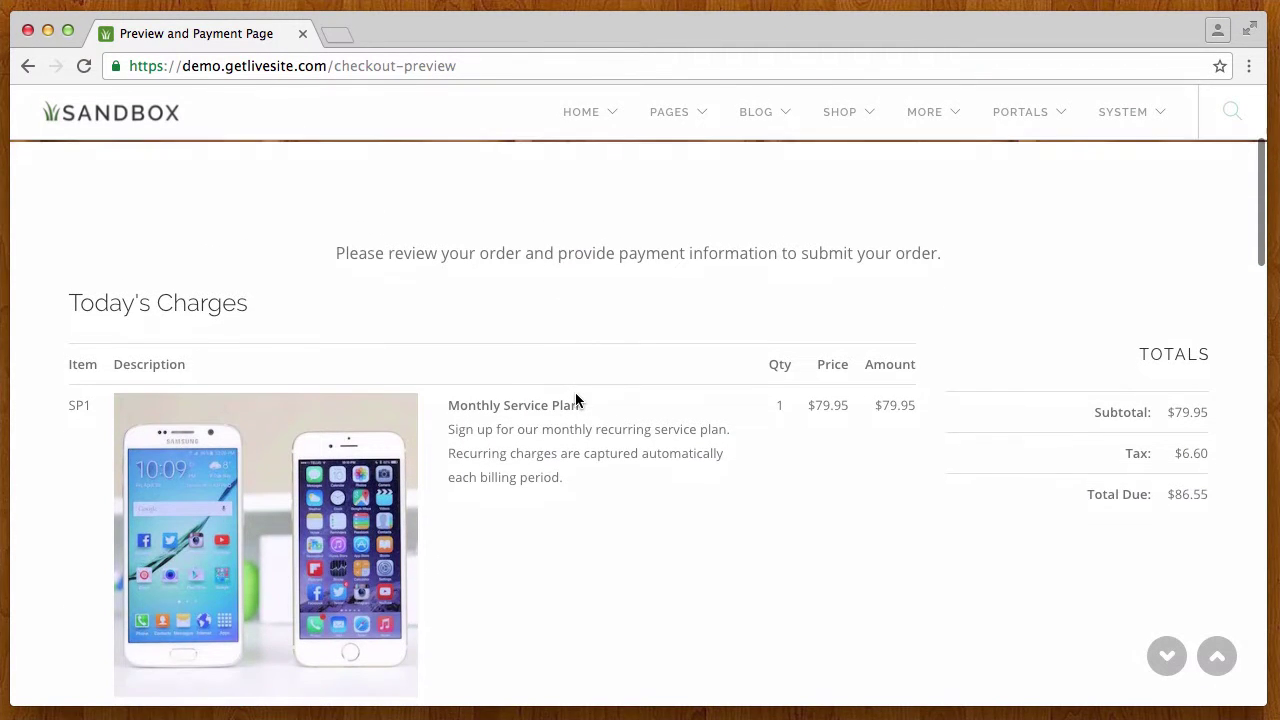
pyautogui.scroll(-3, 576, 400)
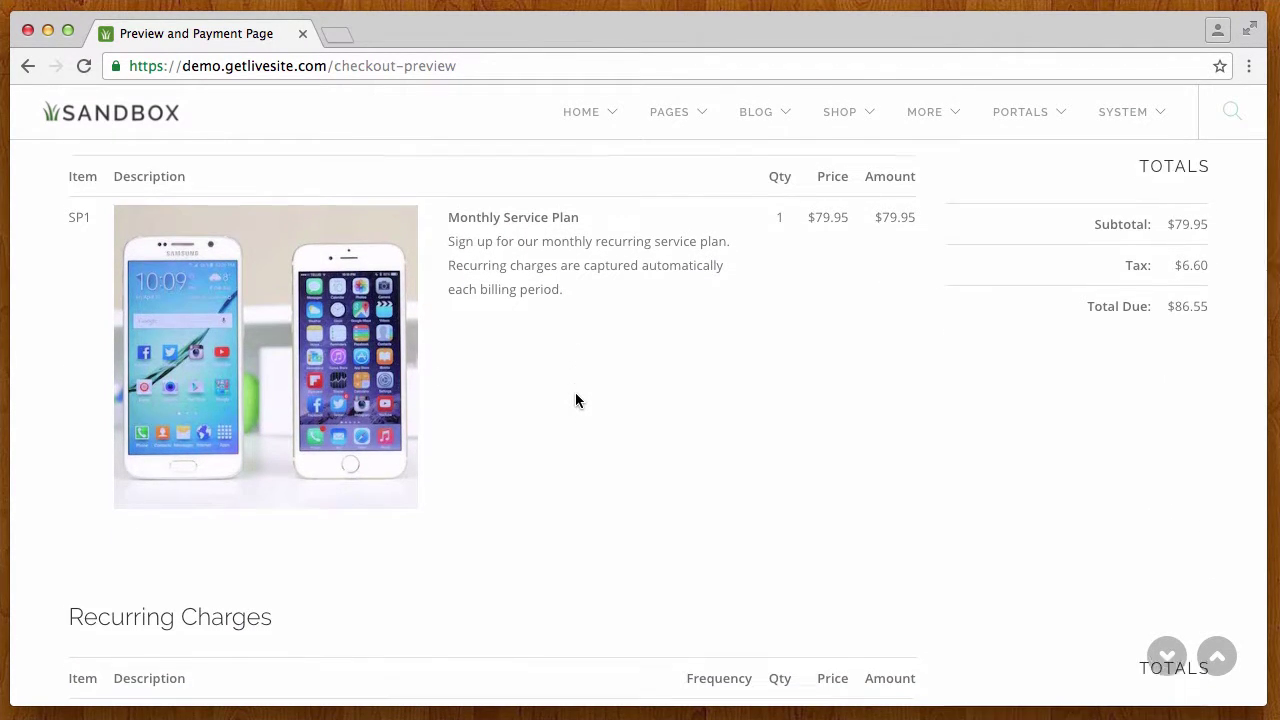
pyautogui.scroll(-10, 575, 400)
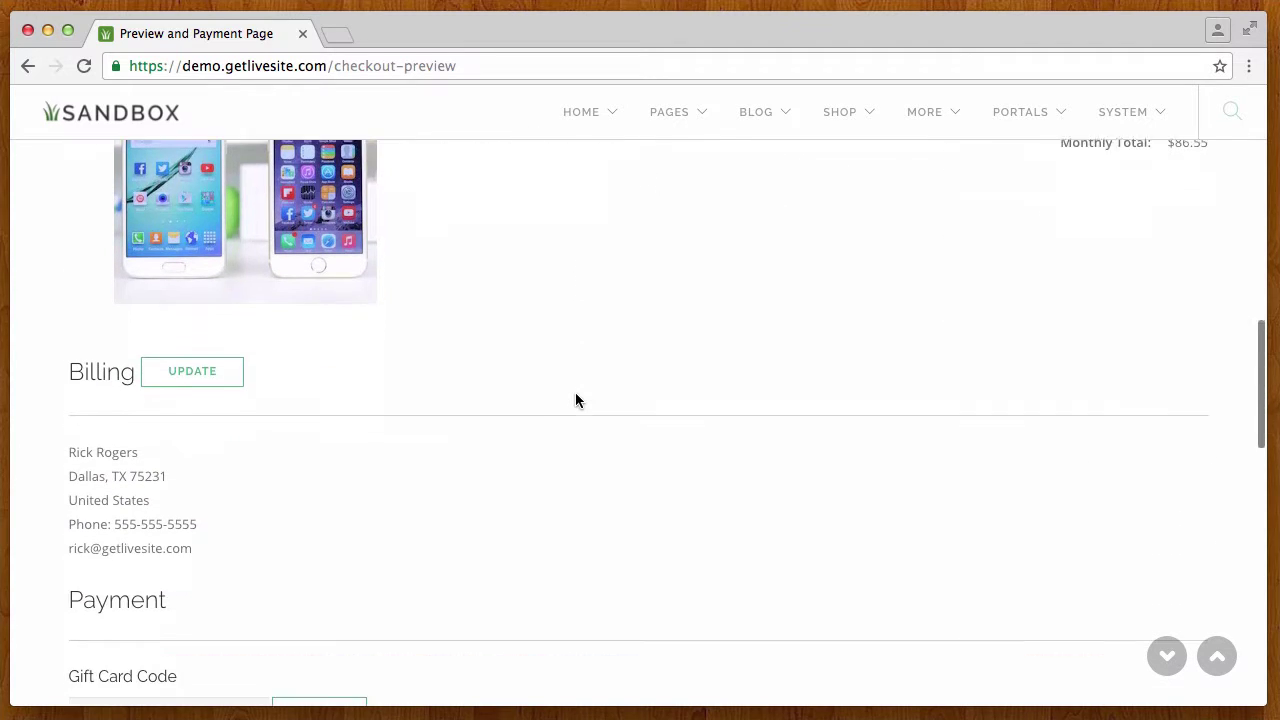
pyautogui.scroll(-2, 575, 400)
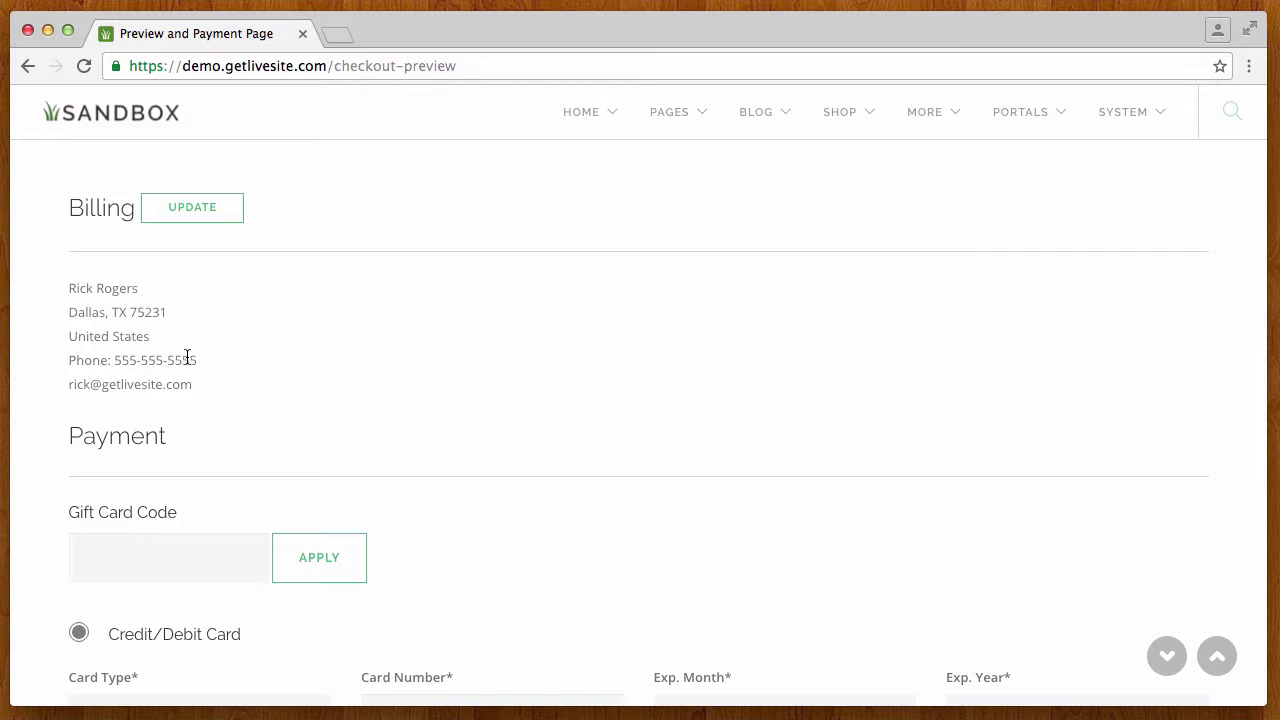
pyautogui.scroll(-3, 660, 398)
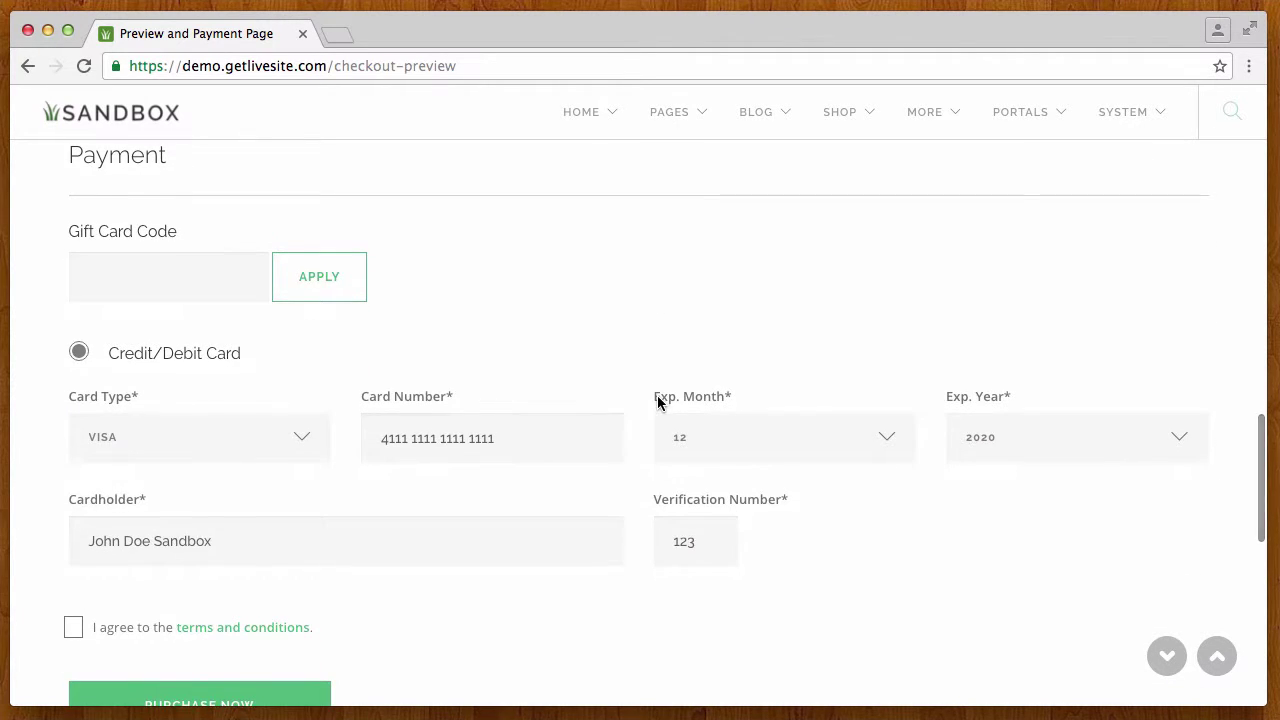
pyautogui.scroll(-2, 657, 395)
# Step: Agree to the terms and purchase the Monthly Service Plan, totaling $86.55 with tax
pyautogui.click(122, 448)
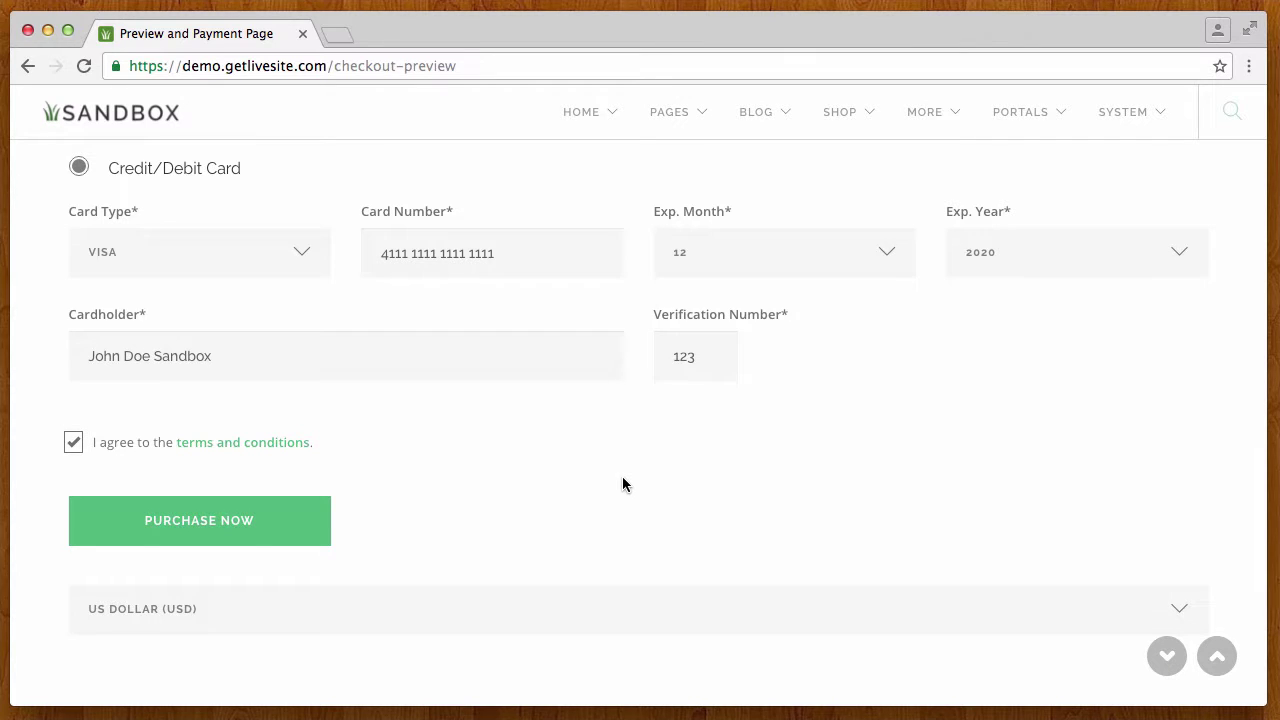
pyautogui.click(249, 518)
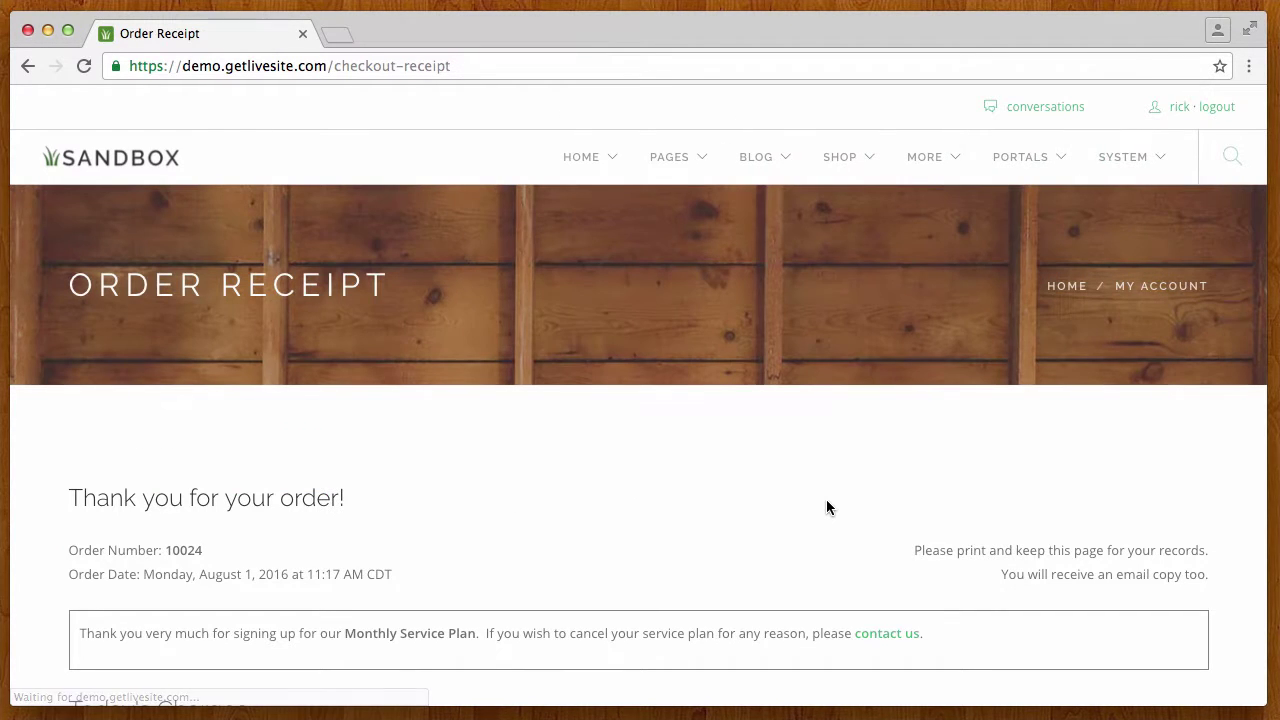
pyautogui.scroll(-3, 826, 500)
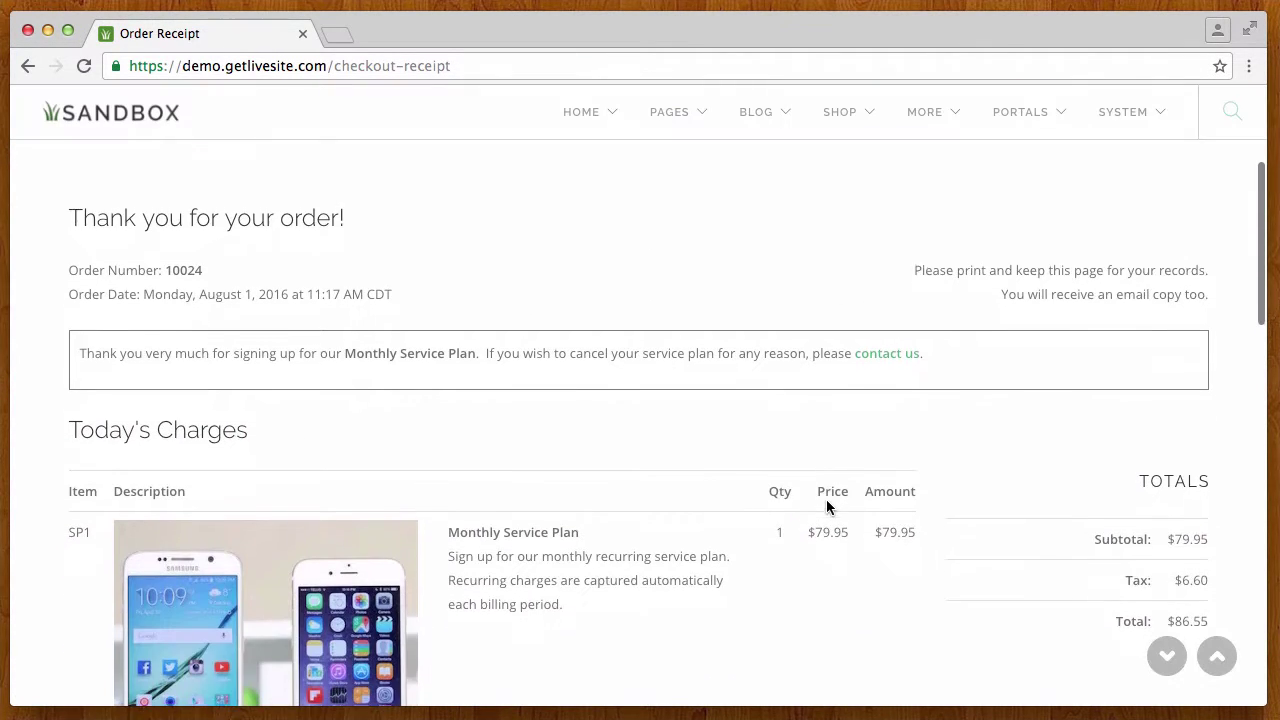
pyautogui.scroll(3, 826, 499)
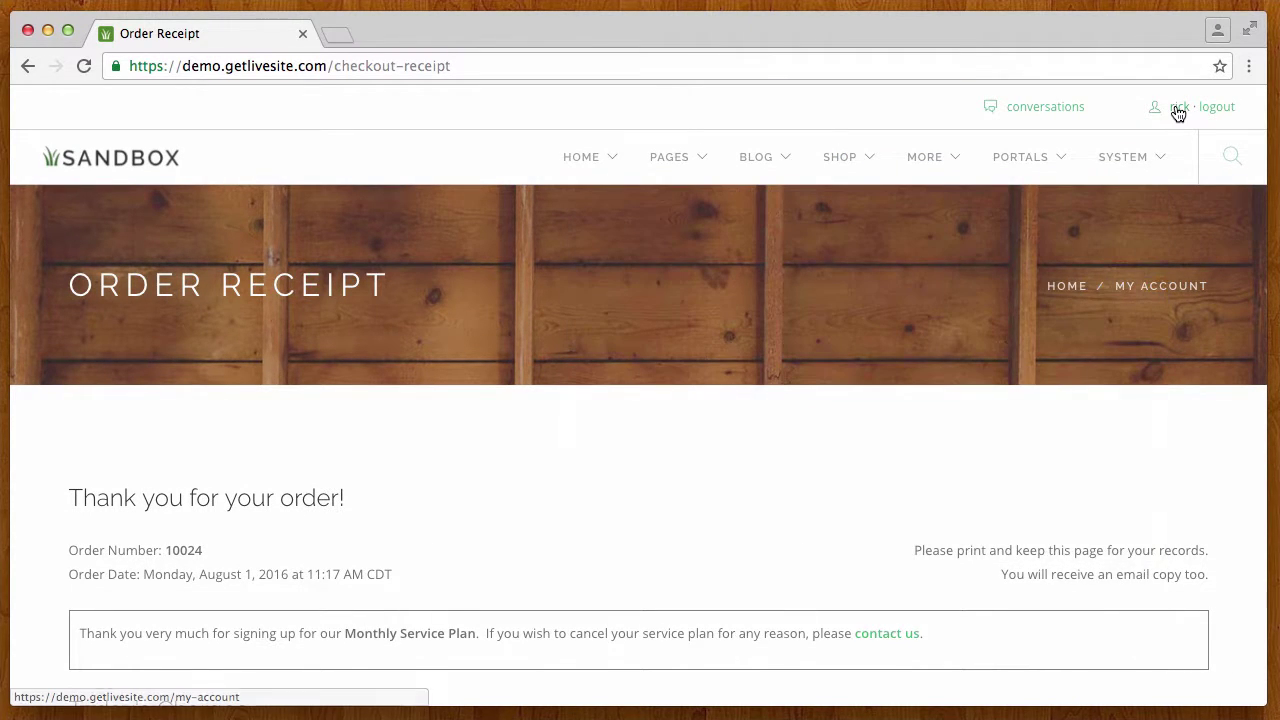
# Step: Open the customer's My Support Tickets list from My Account
pyautogui.click(1178, 112)
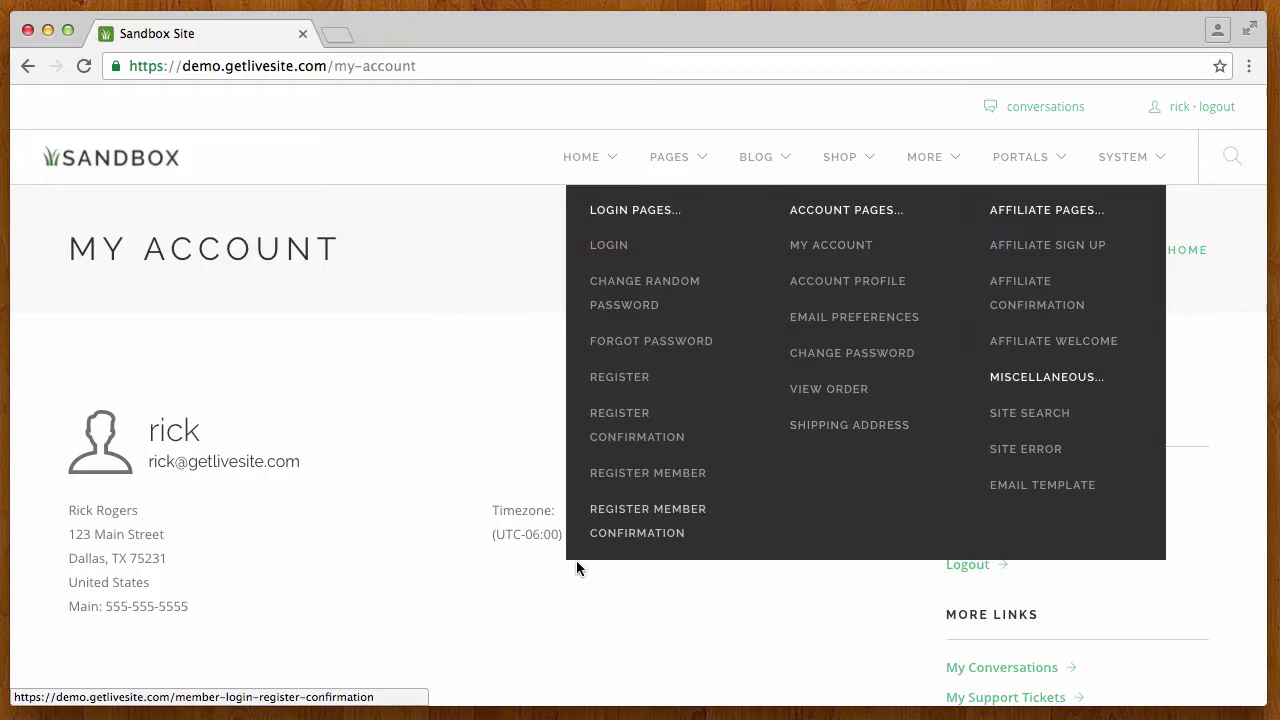
pyautogui.scroll(-1, 633, 620)
pyautogui.scroll(-2, 634, 615)
pyautogui.click(1010, 574)
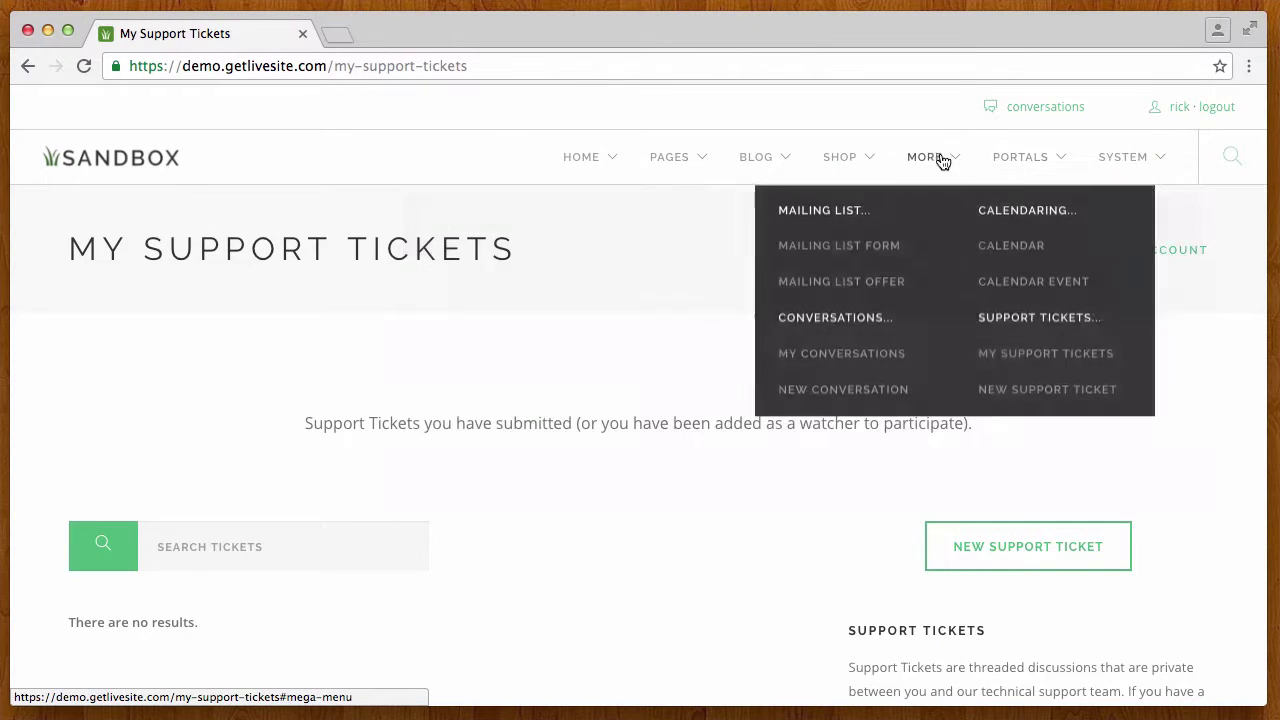
# Step: Start a New Support Ticket, now available to the paying customer
pyautogui.moveTo(1020, 157)
pyautogui.moveTo(915, 170)
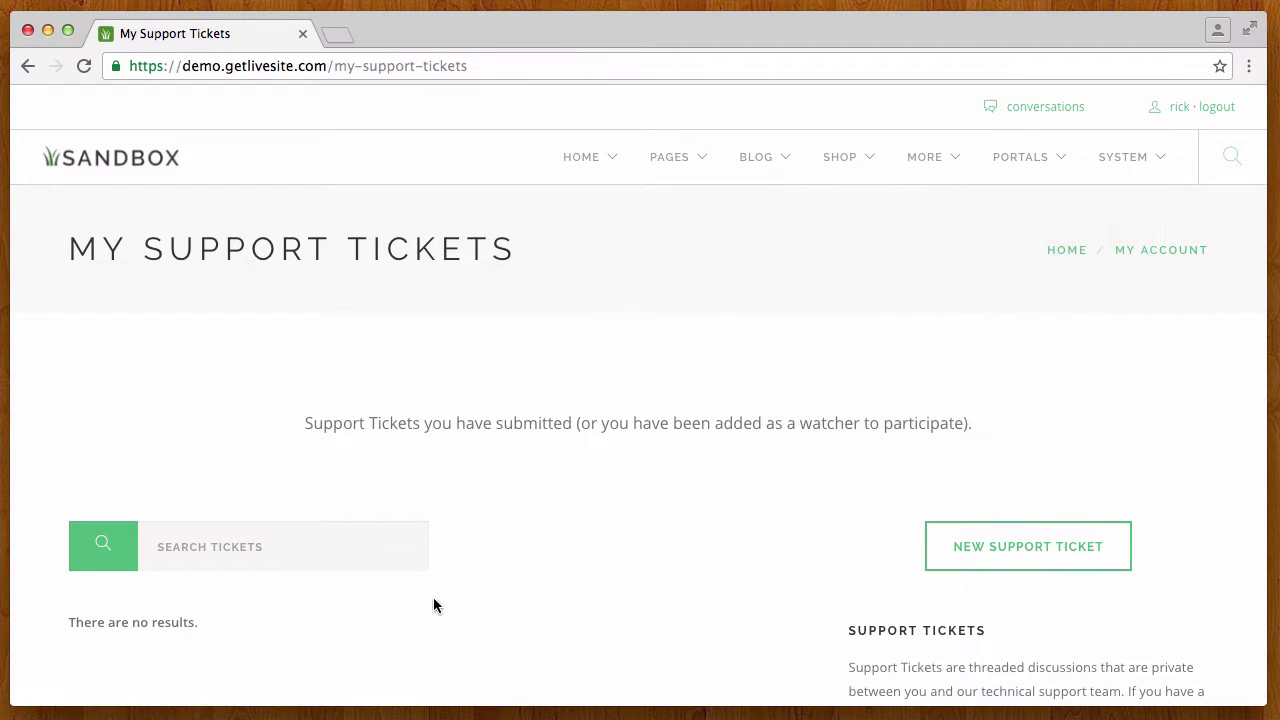
pyautogui.scroll(-3, 627, 588)
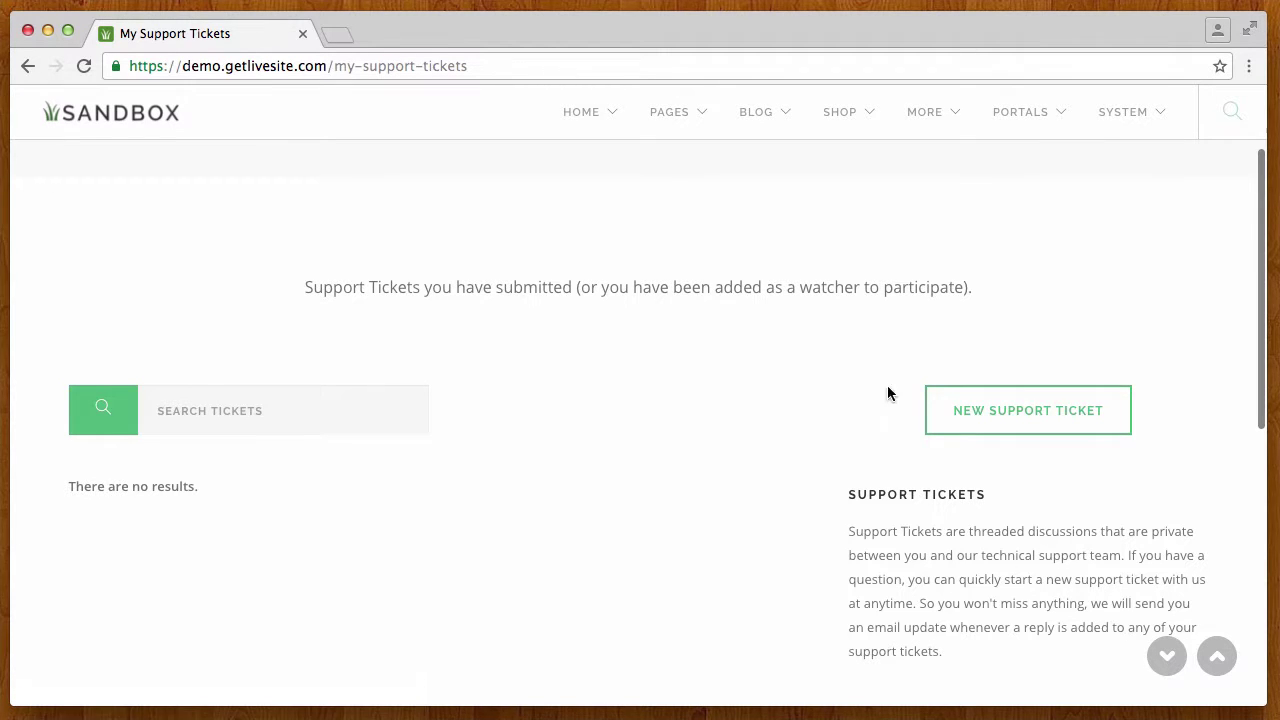
pyautogui.click(1038, 413)
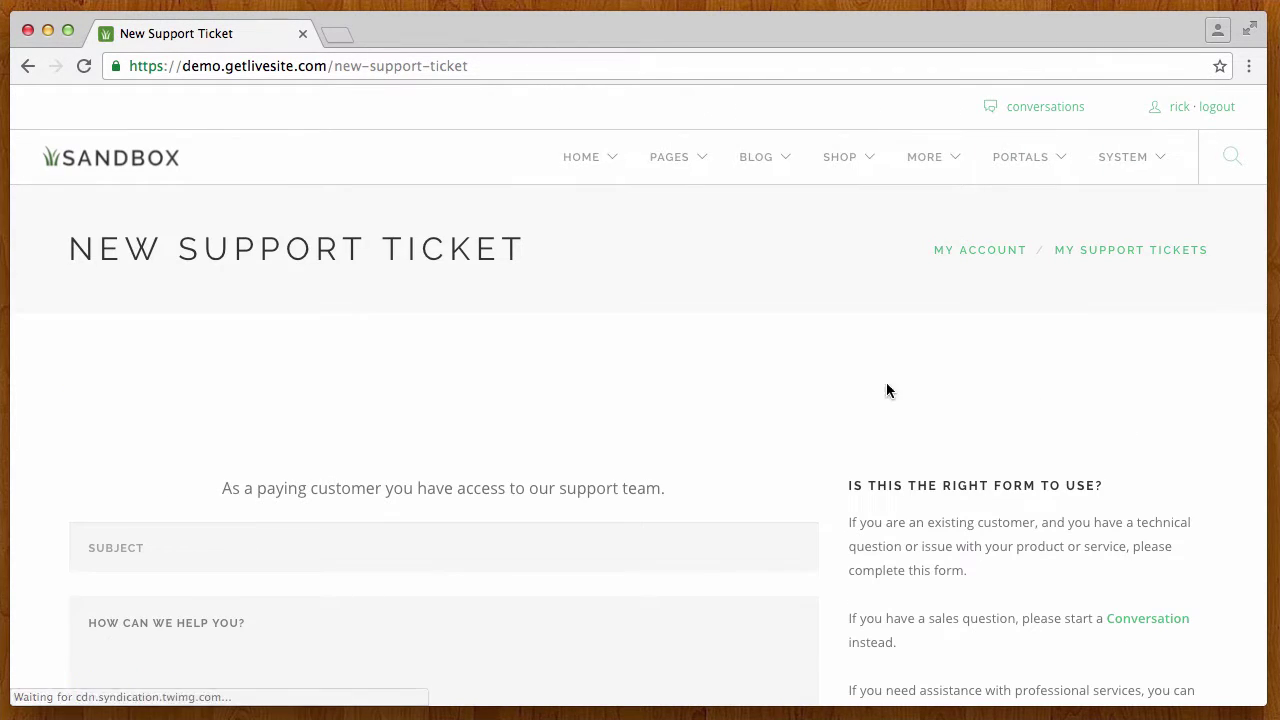
pyautogui.scroll(-5, 724, 572)
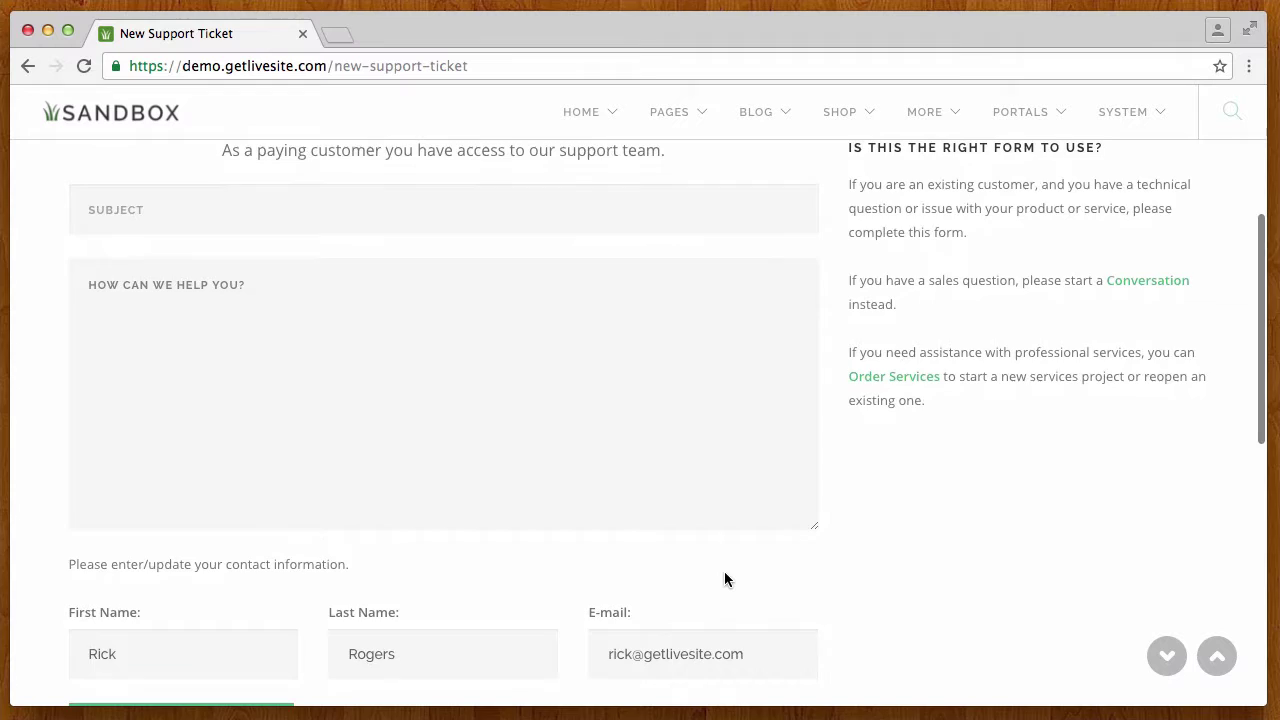
pyautogui.scroll(-2, 726, 580)
pyautogui.scroll(10, 726, 580)
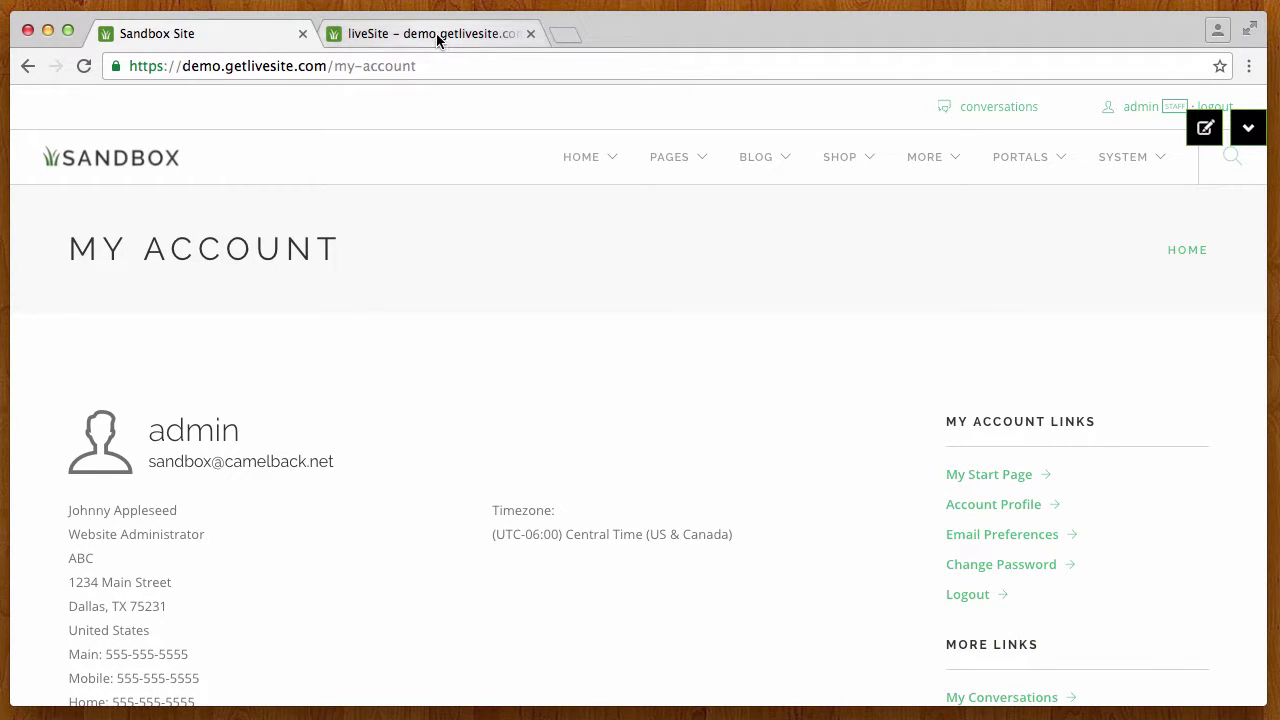
# Step: Keep Grant Private Access set to Customers (who have placed an order) in liveSite settings
pyautogui.click(437, 37)
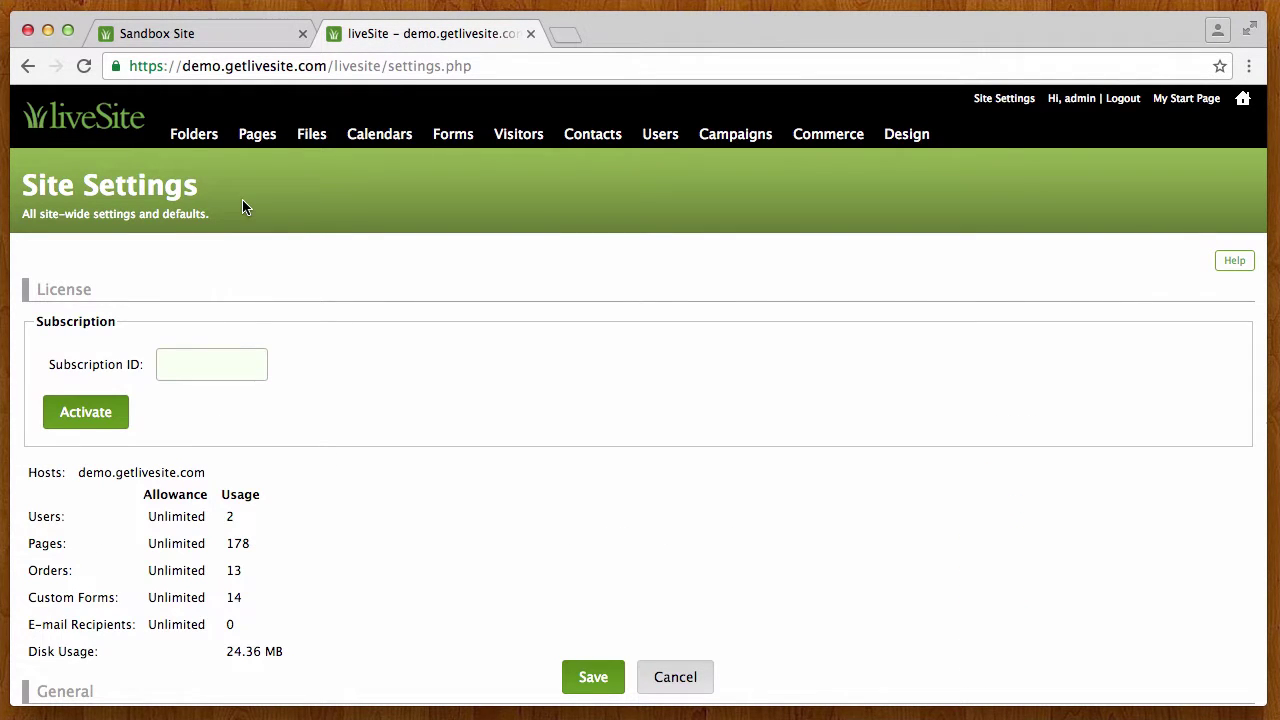
pyautogui.scroll(-20, 414, 280)
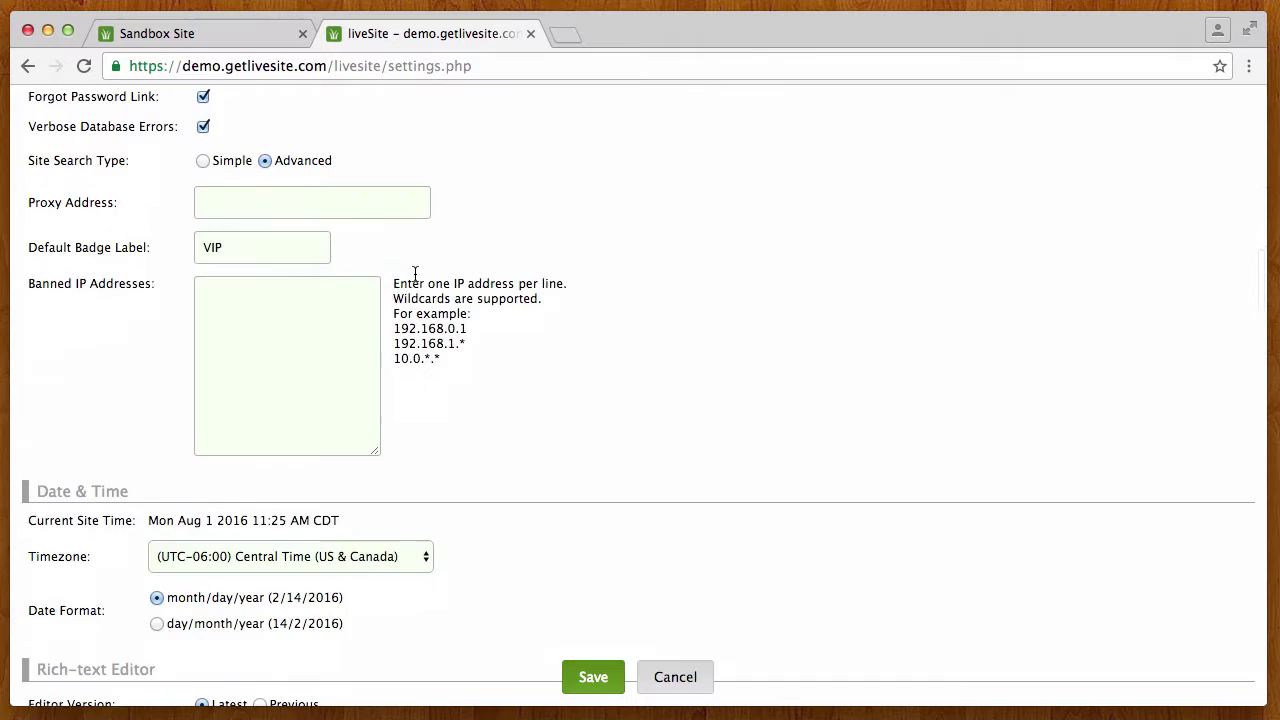
pyautogui.scroll(-10, 415, 273)
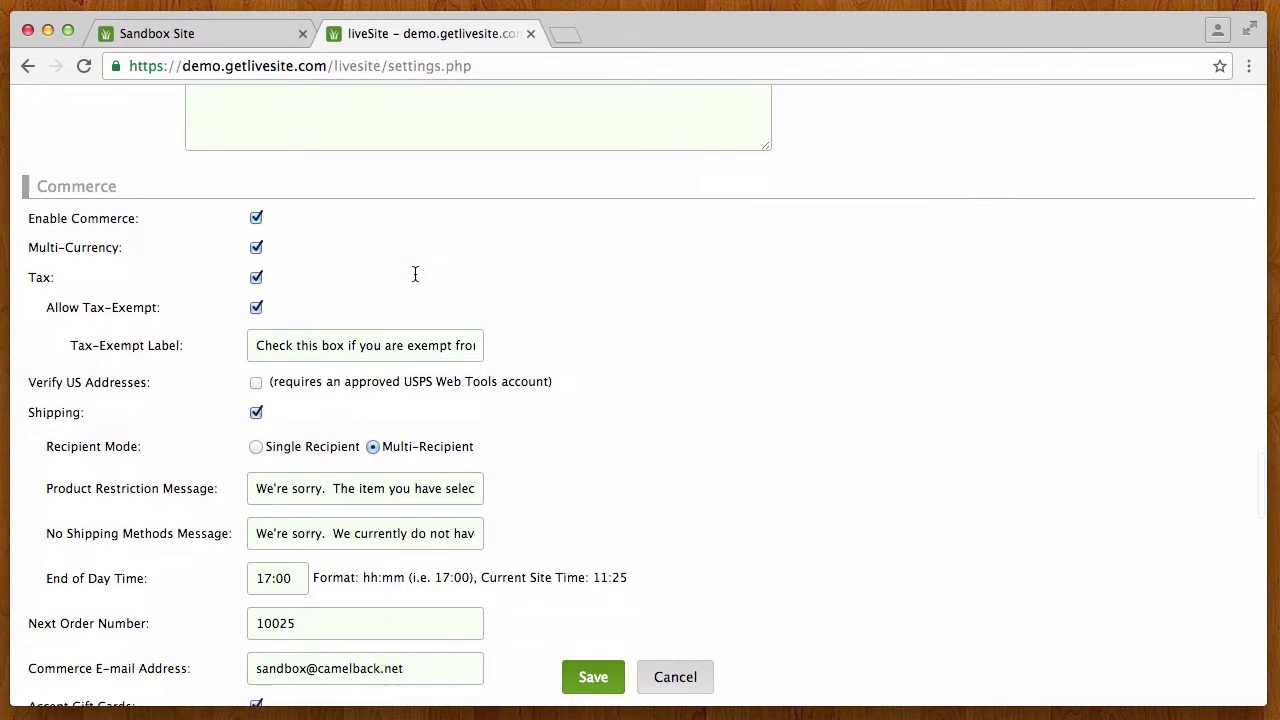
pyautogui.scroll(-15, 107, 393)
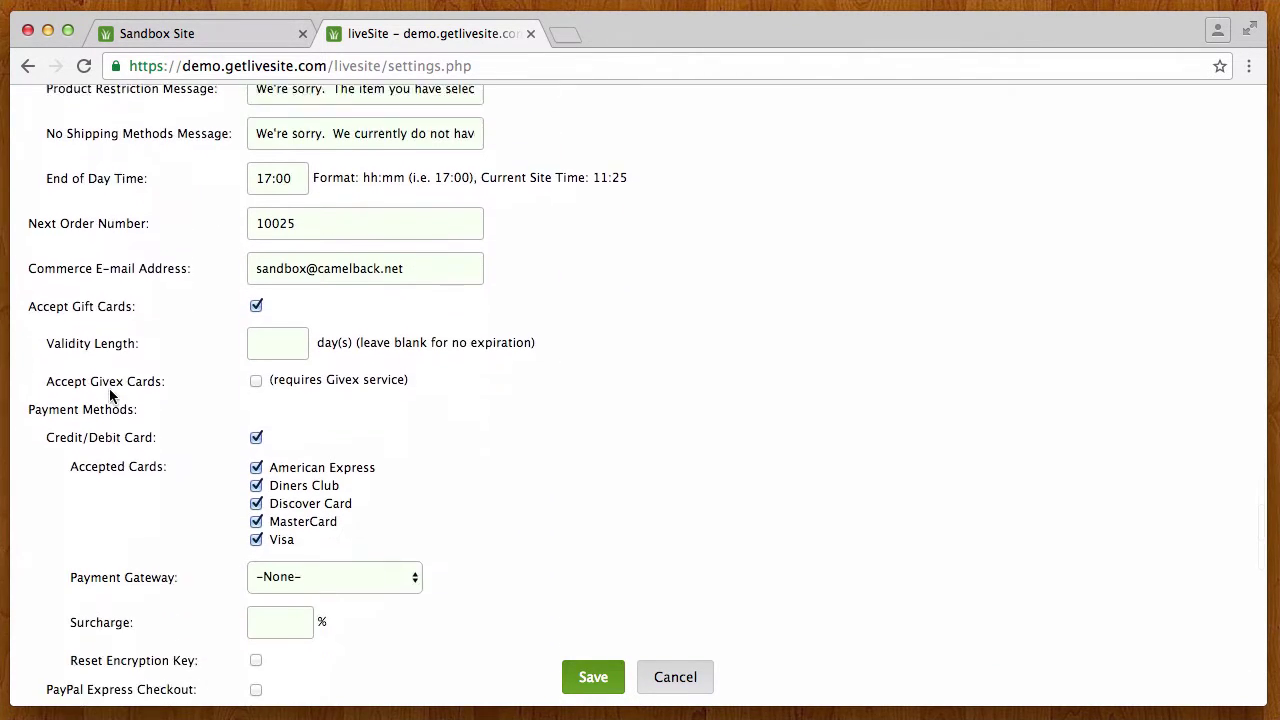
pyautogui.scroll(-5, 111, 392)
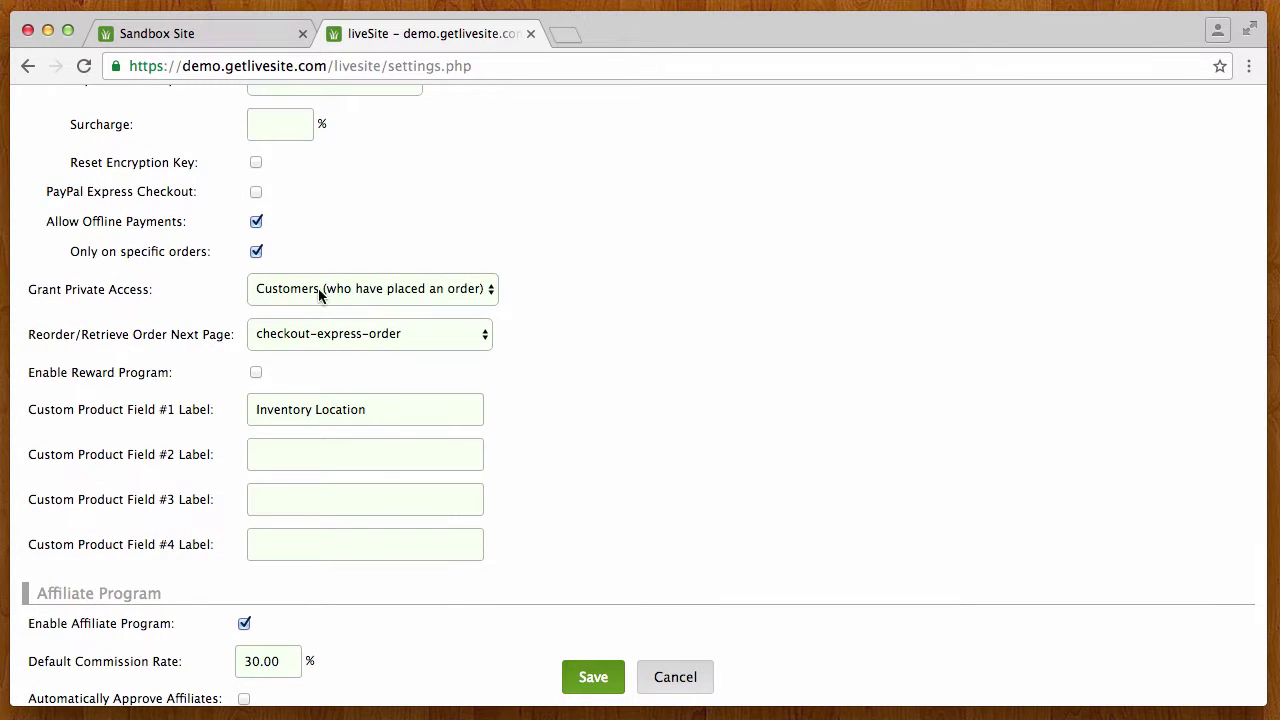
pyautogui.click(373, 287)
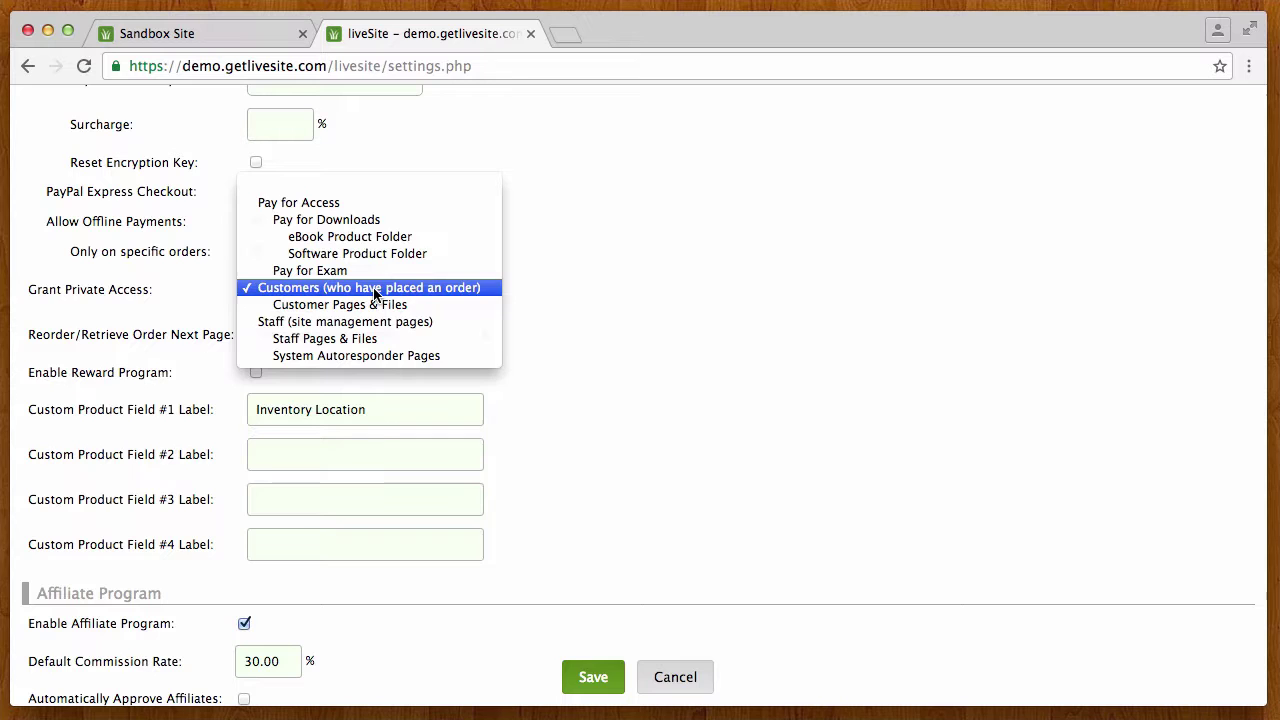
pyautogui.click(373, 289)
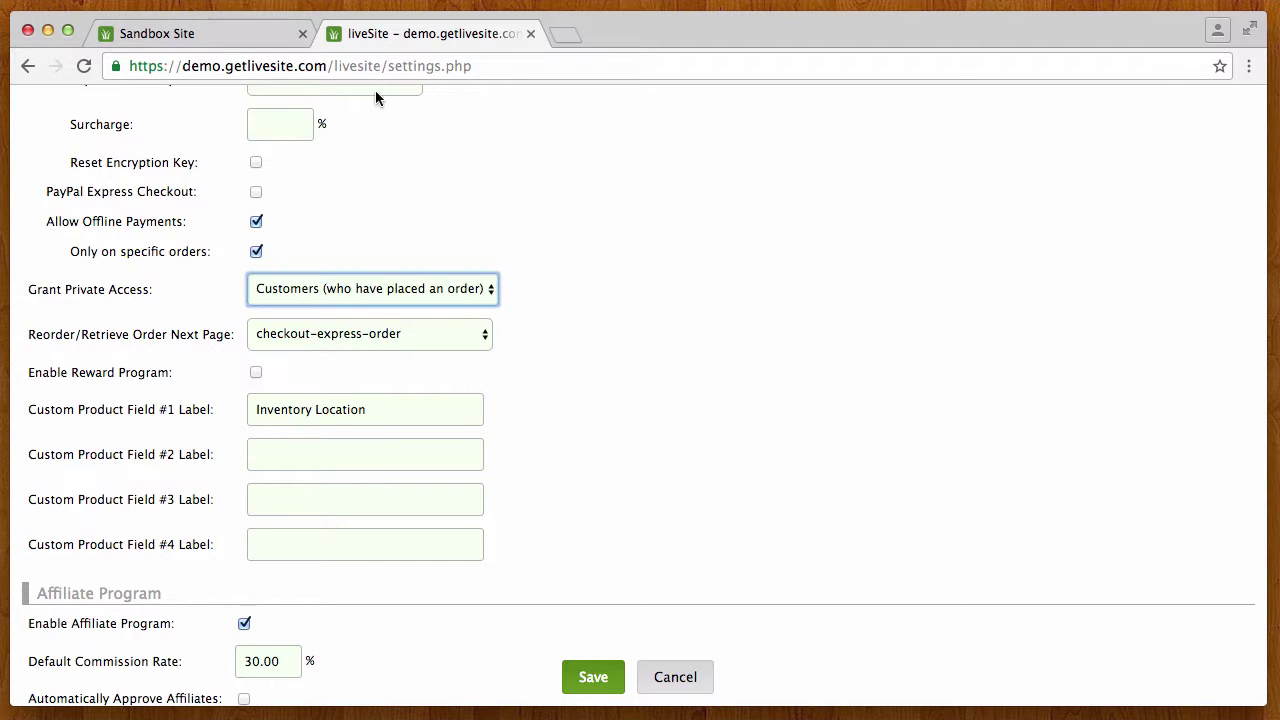
pyautogui.click(233, 33)
# Step: Open new-support-ticket from the Customer Pages & Files folder and highlight its Private access status
pyautogui.click(1253, 140)
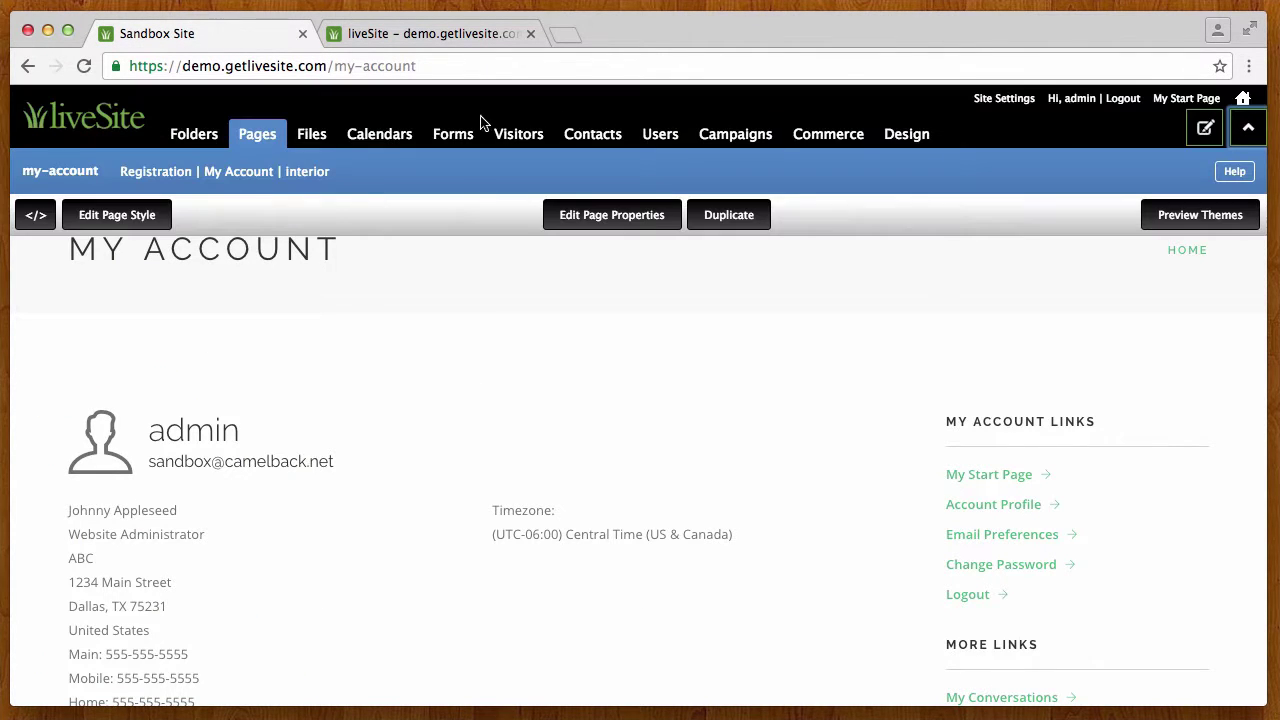
pyautogui.click(197, 138)
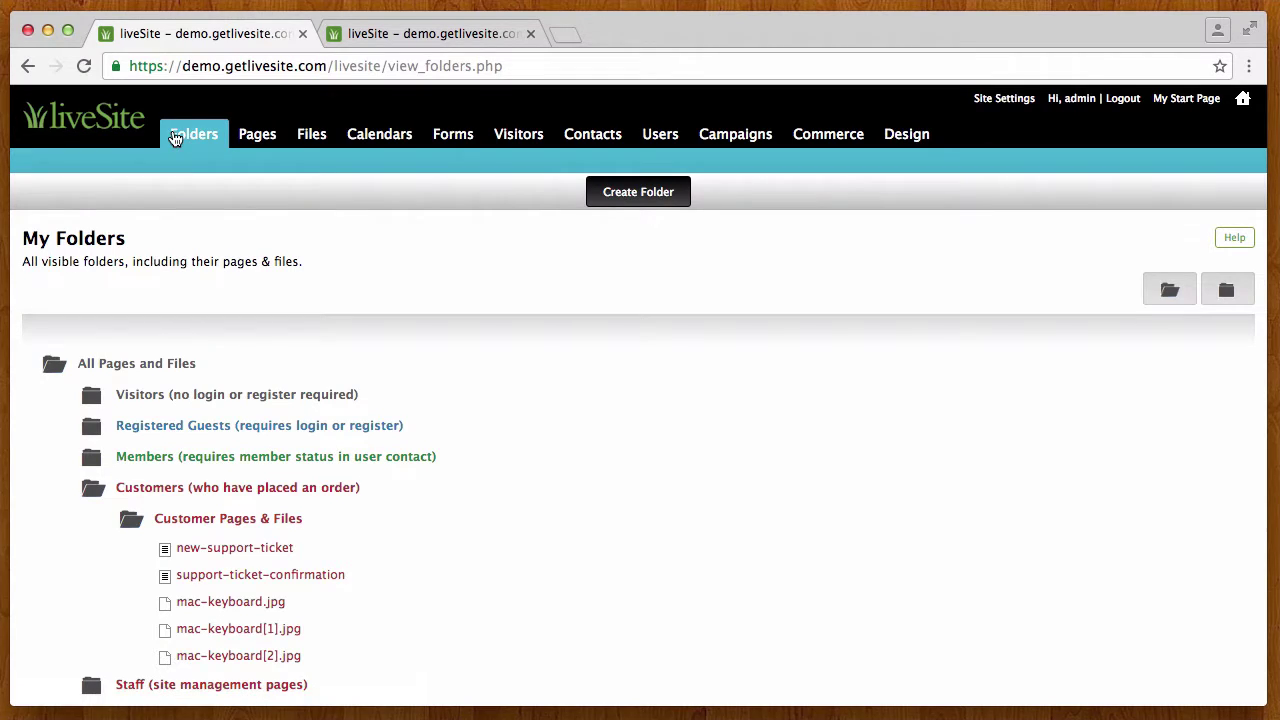
pyautogui.moveTo(147, 490)
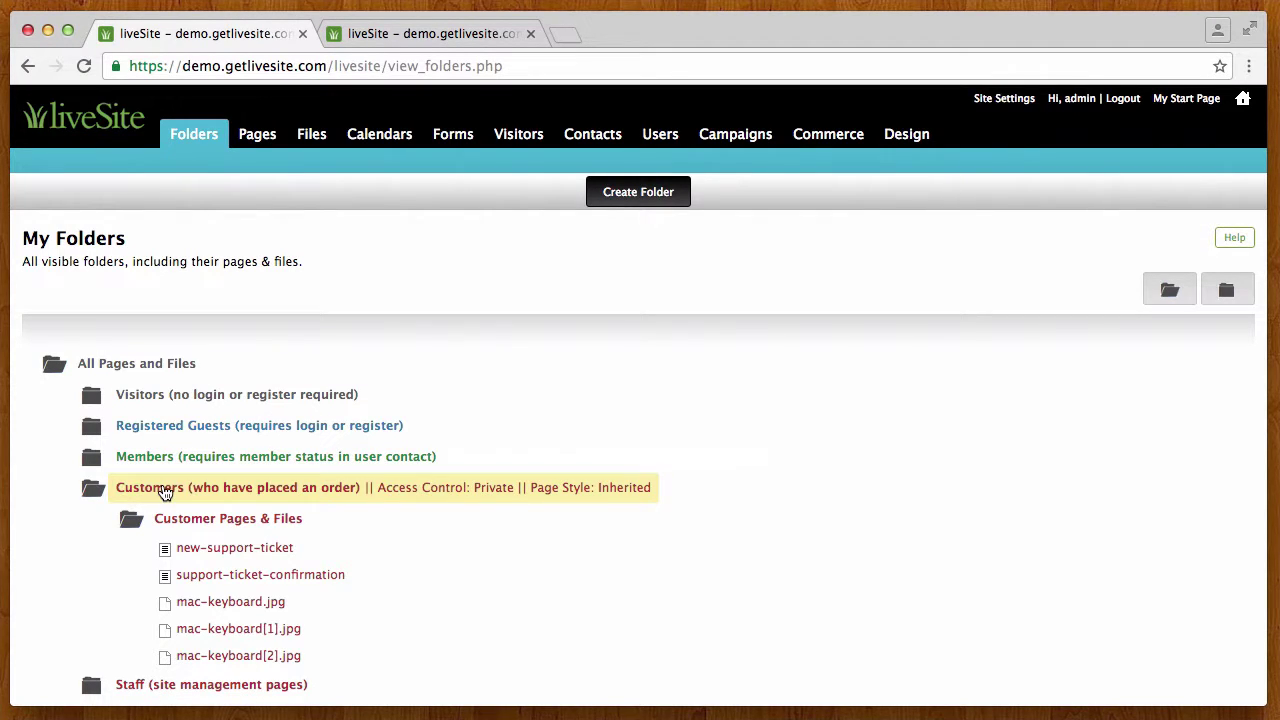
pyautogui.moveTo(220, 551)
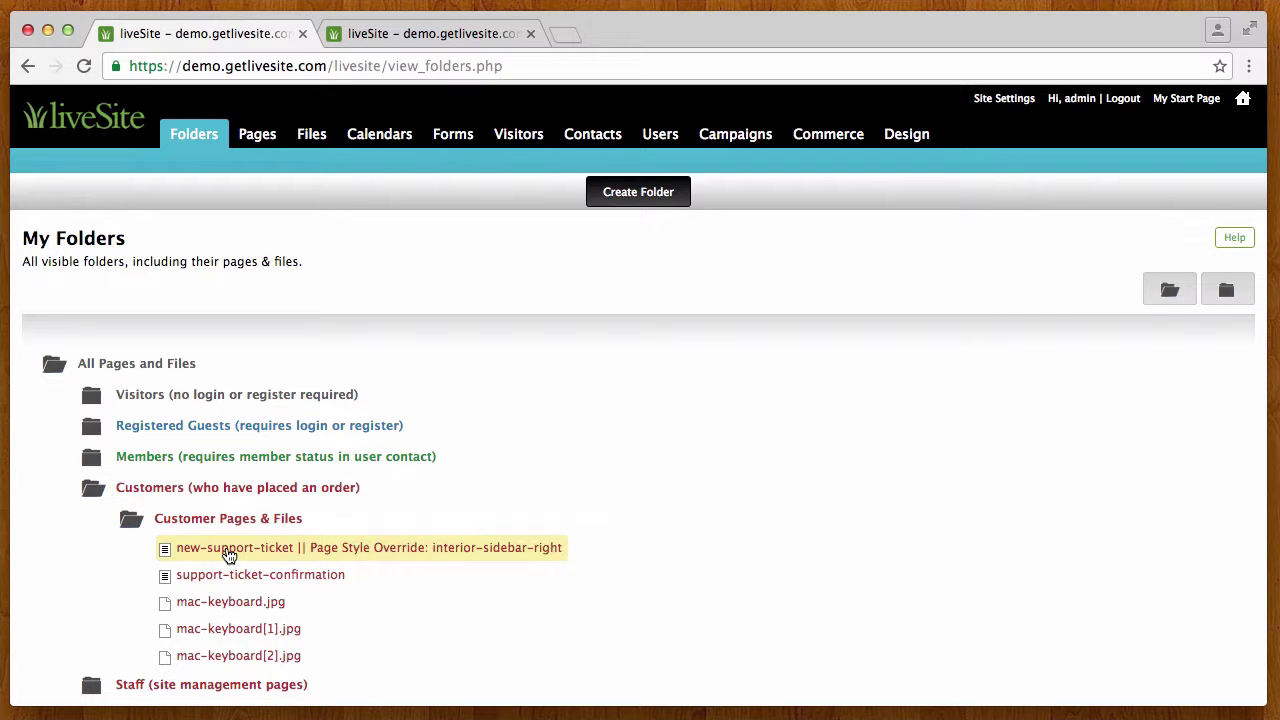
pyautogui.click(228, 551)
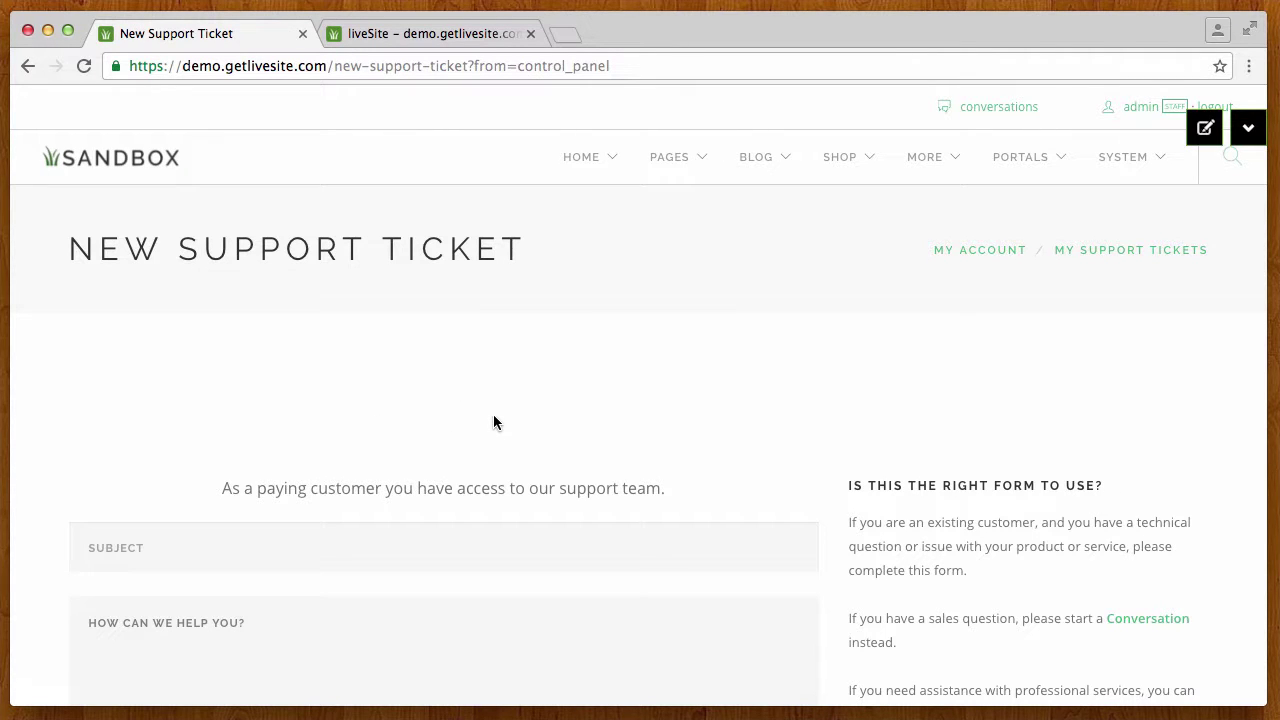
pyautogui.click(1248, 127)
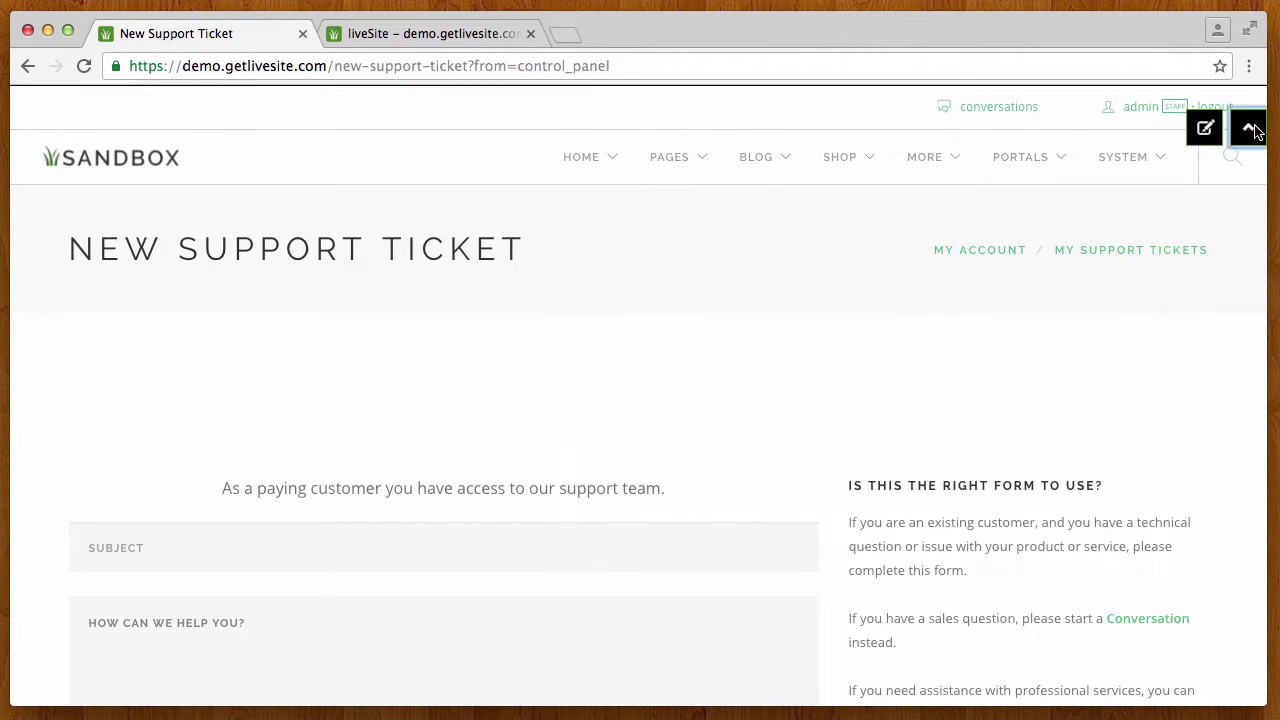
pyautogui.moveTo(212, 172); pyautogui.dragTo(168, 172)
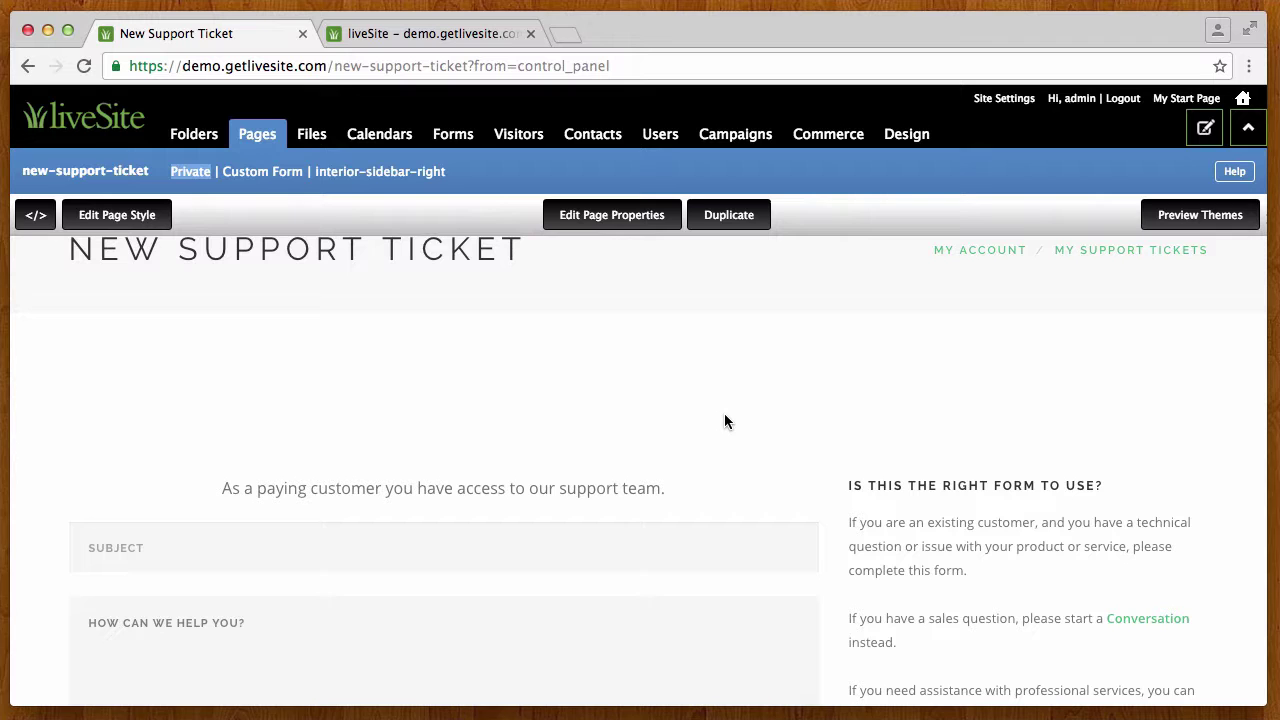
# Step: In the customer user's settings, uncheck Private Content Access to Customers (who have placed an order)
pyautogui.click(660, 134)
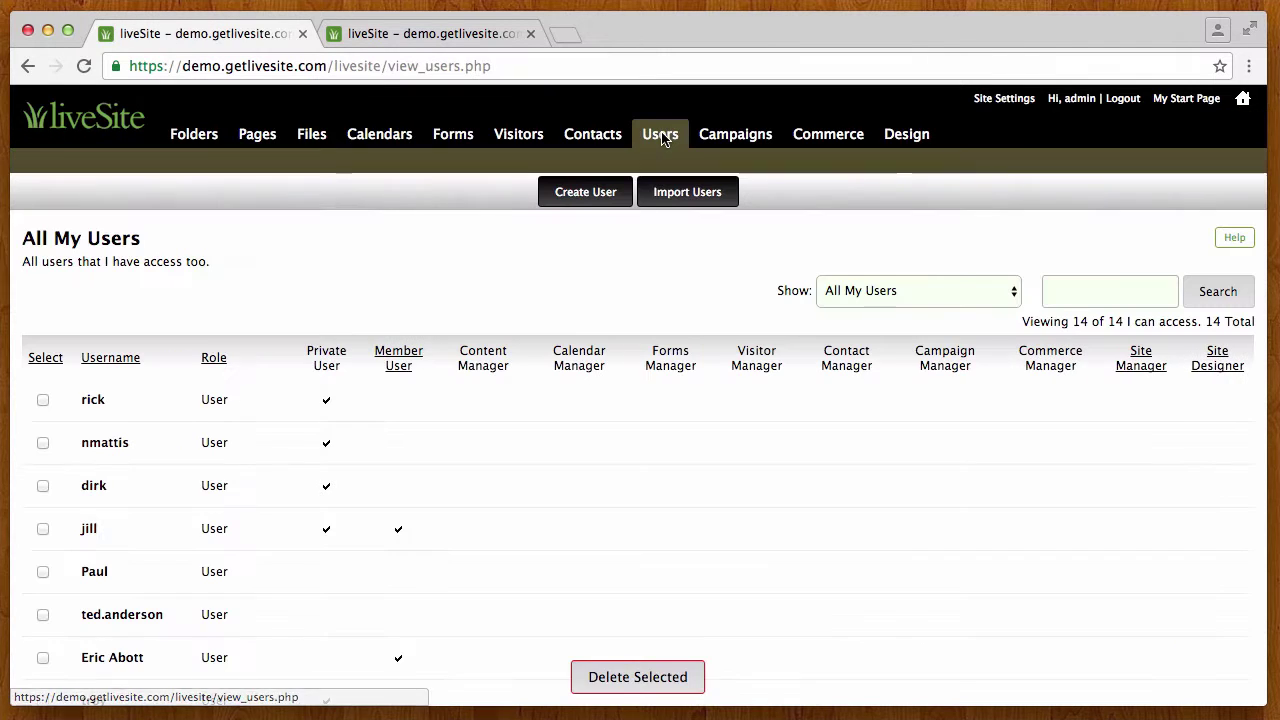
pyautogui.click(152, 406)
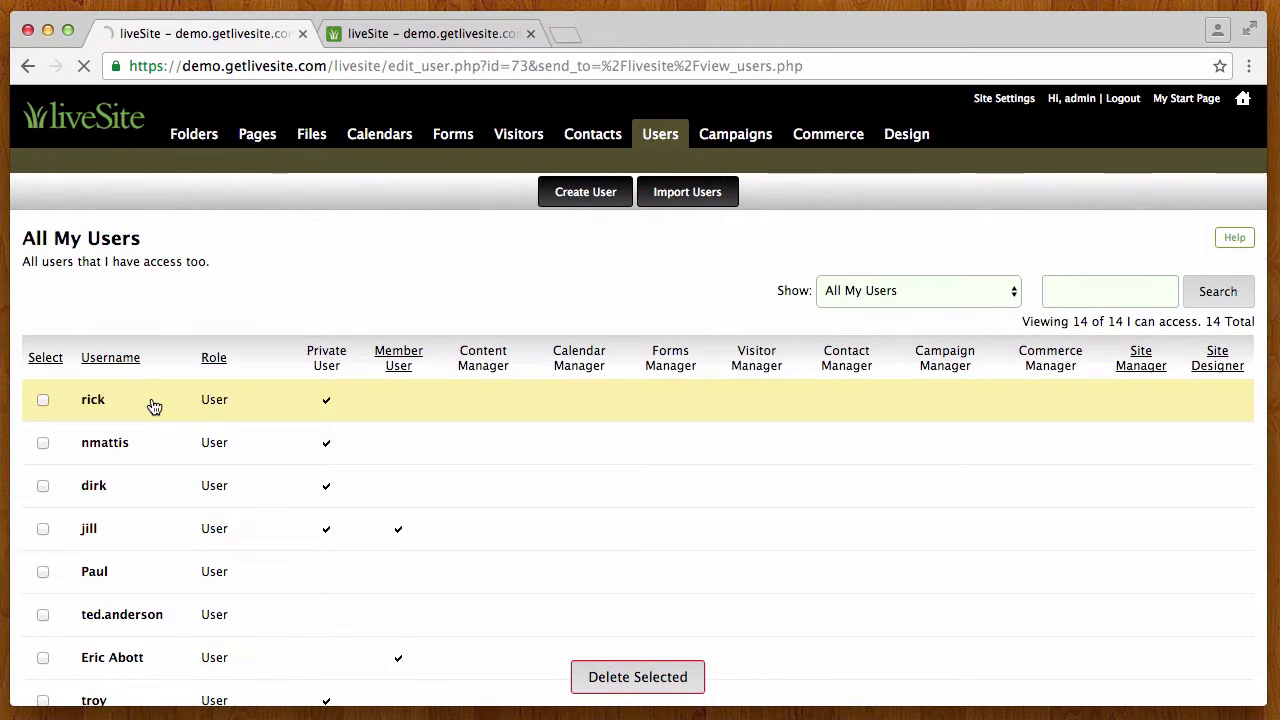
pyautogui.scroll(-20, 1228, 390)
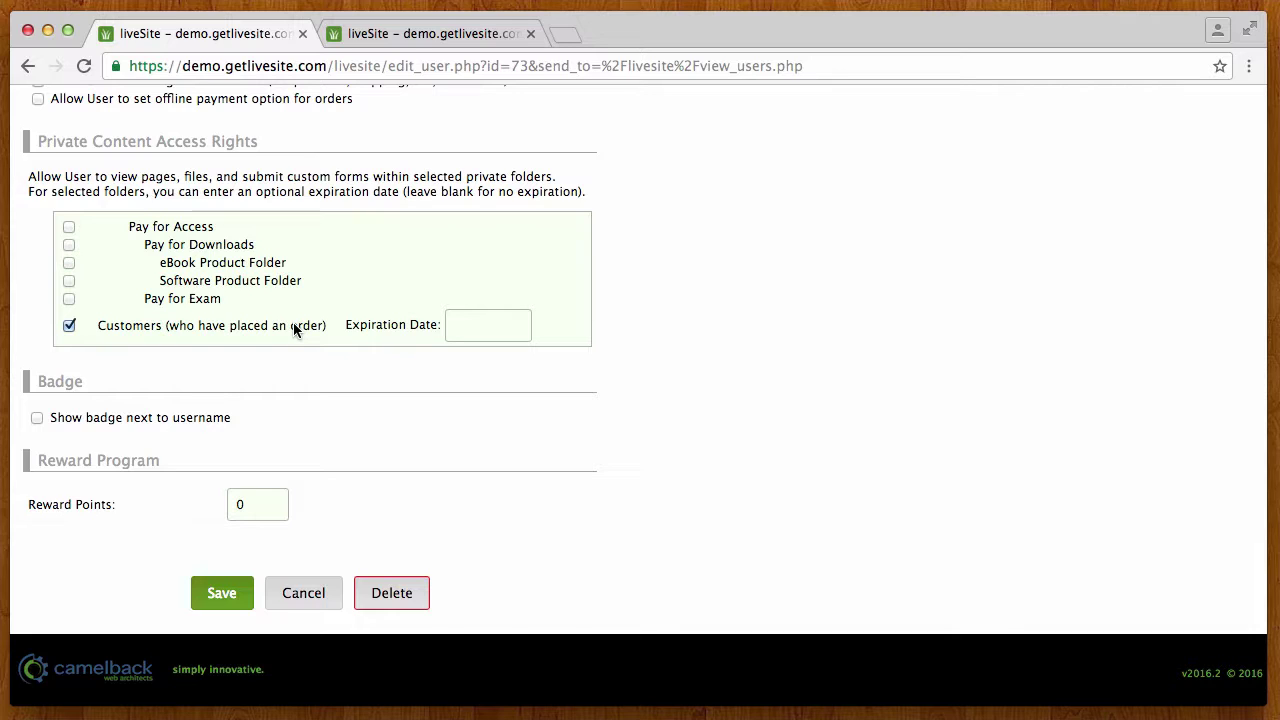
pyautogui.click(69, 325)
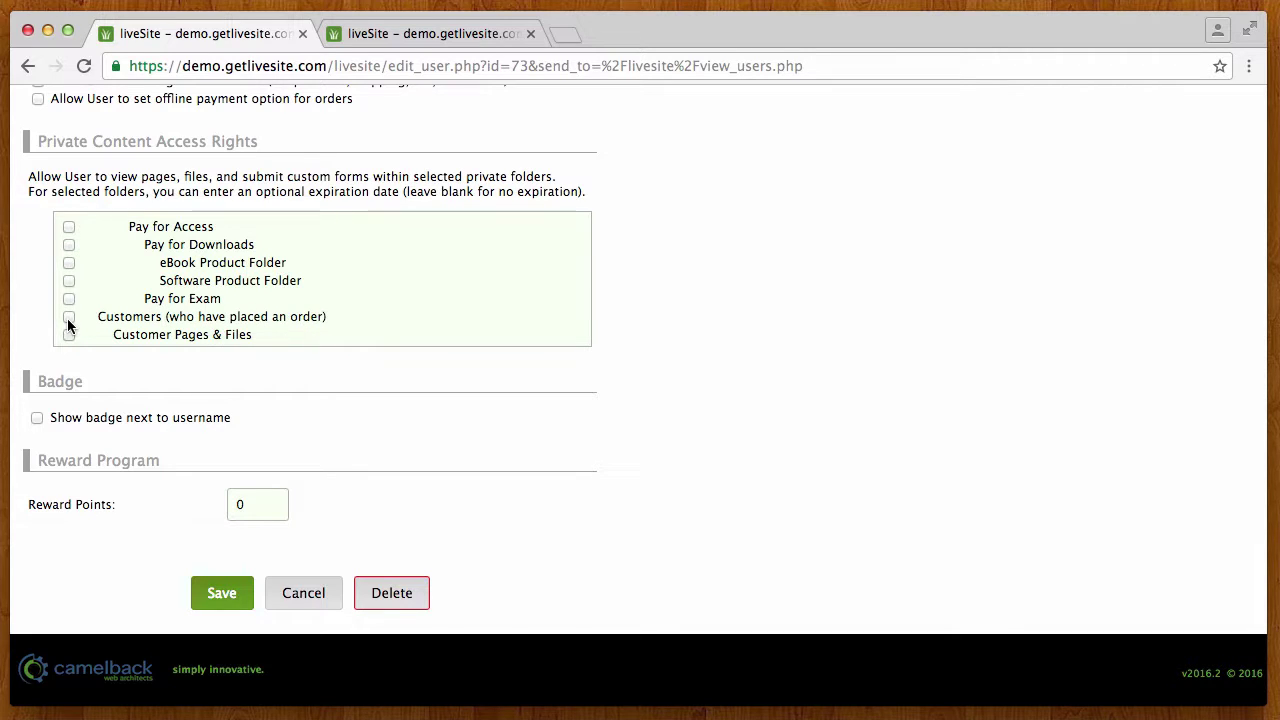